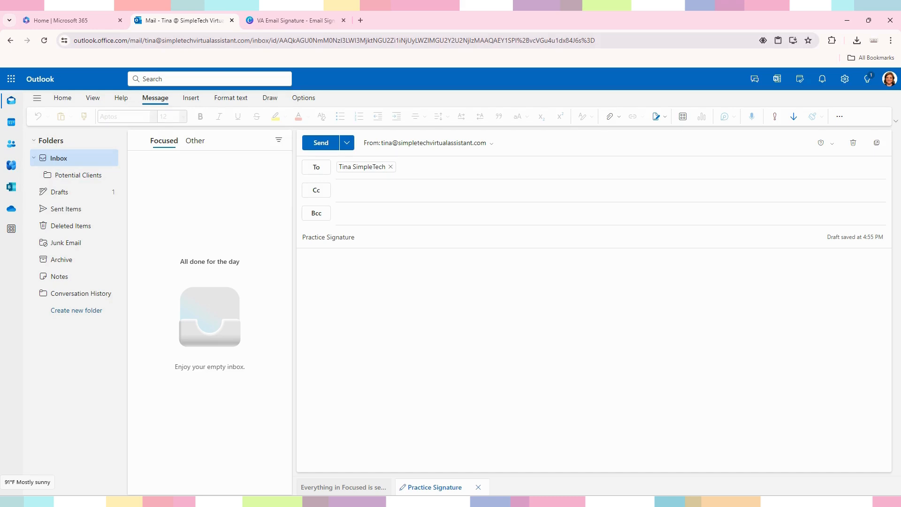
# Step: Write "Good evening," and a paragraph: "Thank you for reaching out about adding an email signature. With this video, you will see that it's pretty simple!"
pyautogui.write('Good evening,')
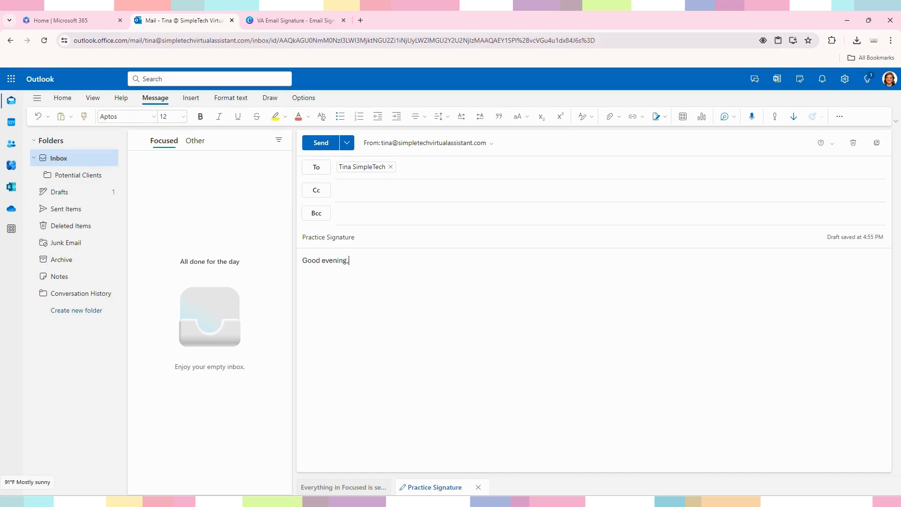
pyautogui.press('Return')
pyautogui.press('Return')
pyautogui.write('Thank y ou for reaching')
pyautogui.write(' about addi')
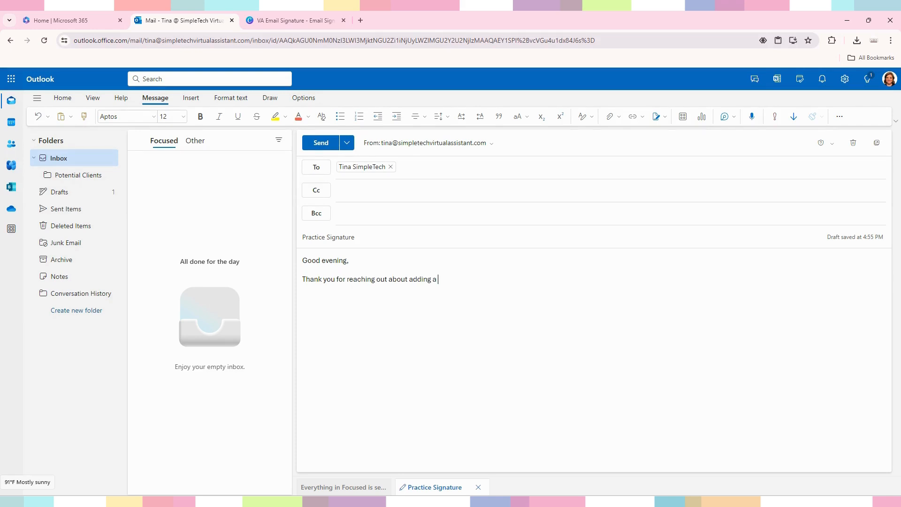
pyautogui.write('ng an email signature. With this video, you will see')
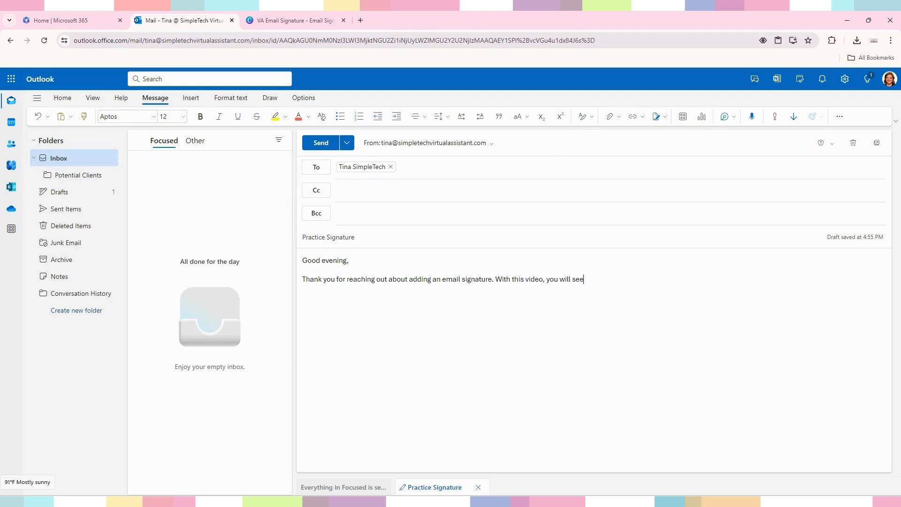
pyautogui.write(" that it's pretty simple!")
# Step: Add the closing paragraph "Reach out if you have any other questions." to the Practice Signature message
pyautogui.press('Return')
pyautogui.press('Return')
pyautogui.write('Reach out if you have any other questions.')
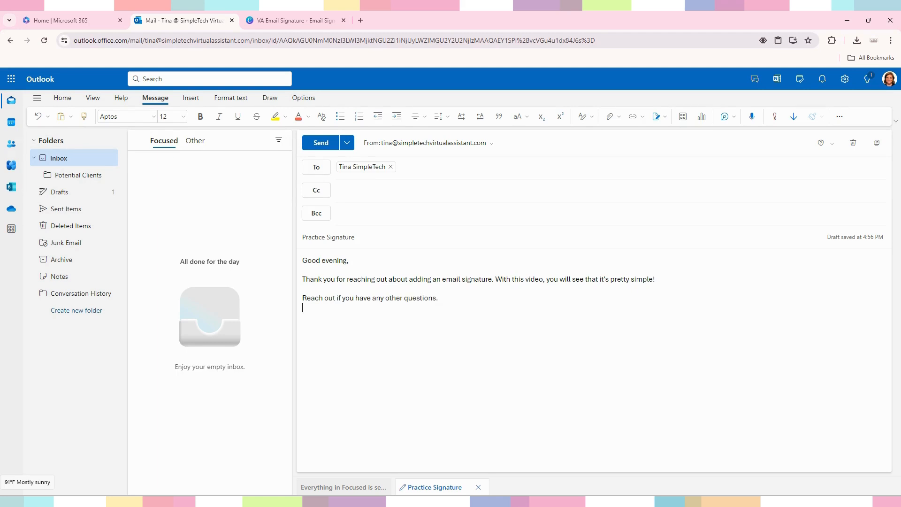
# Step: Switch to Canva and download the VA Email Signature design as a PNG at size 1
pyautogui.hotkey('ctrl', 'Tab')
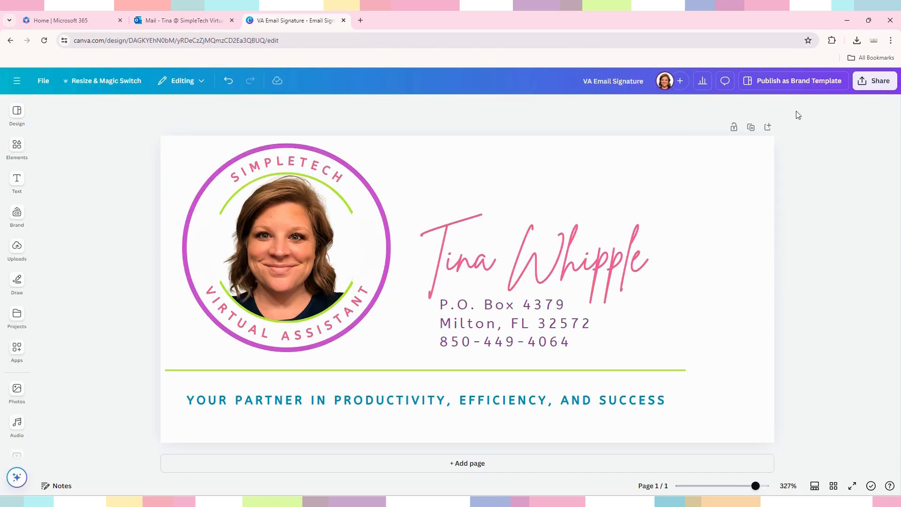
pyautogui.click(872, 80)
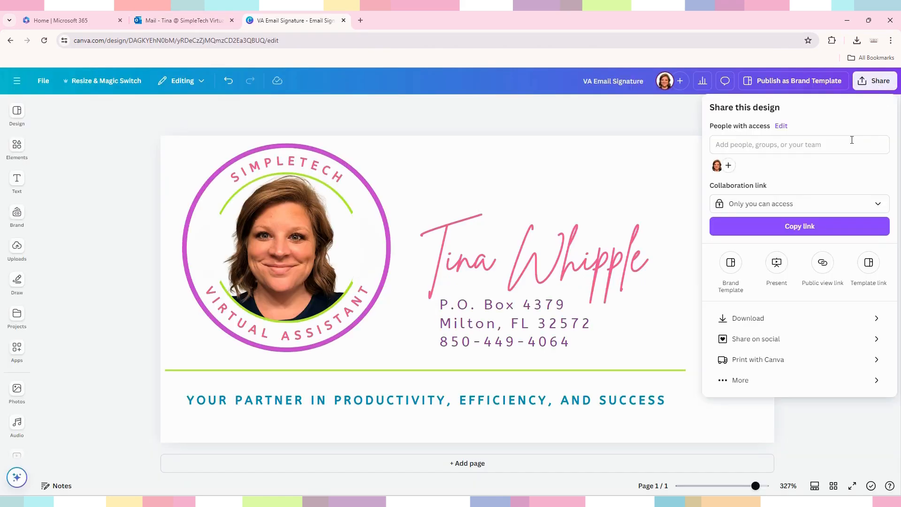
pyautogui.click(747, 319)
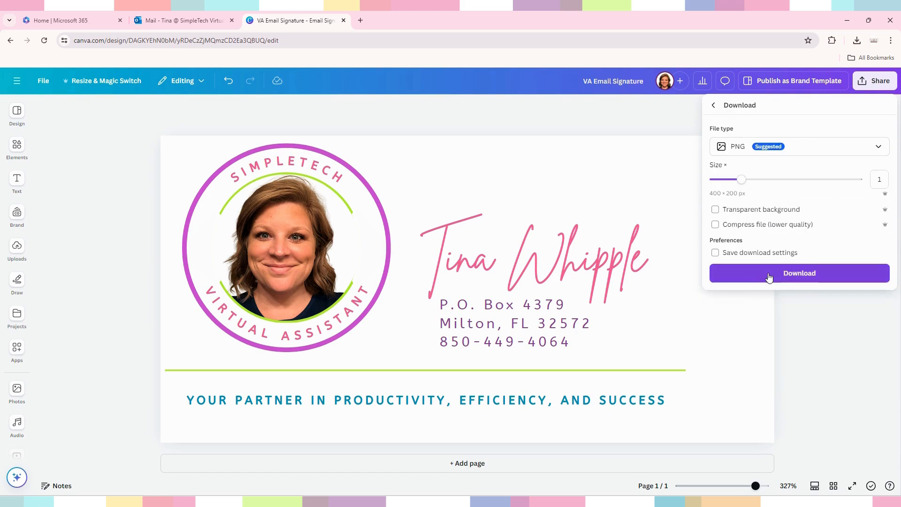
pyautogui.click(769, 277)
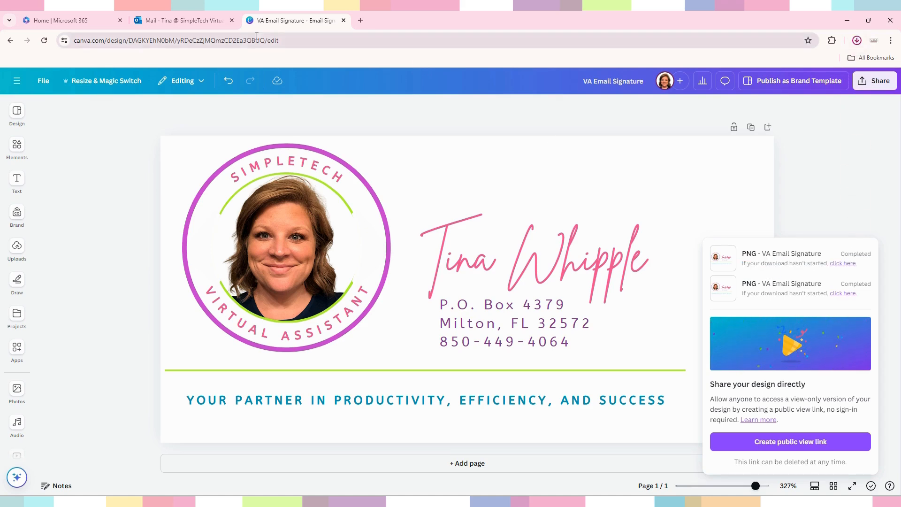
# Step: Switch to Outlook and insert the picture VA Email Signature (2) from Downloads into the email signature in the settings
pyautogui.click(202, 21)
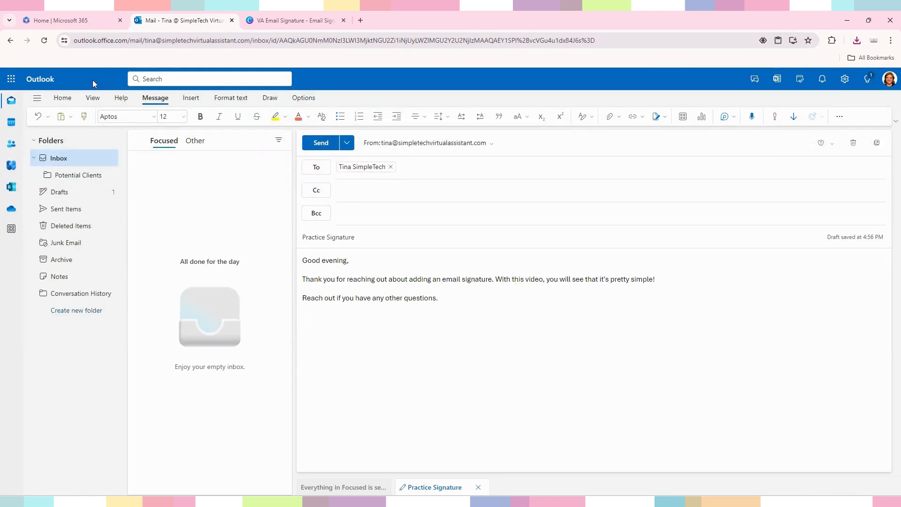
pyautogui.click(192, 99)
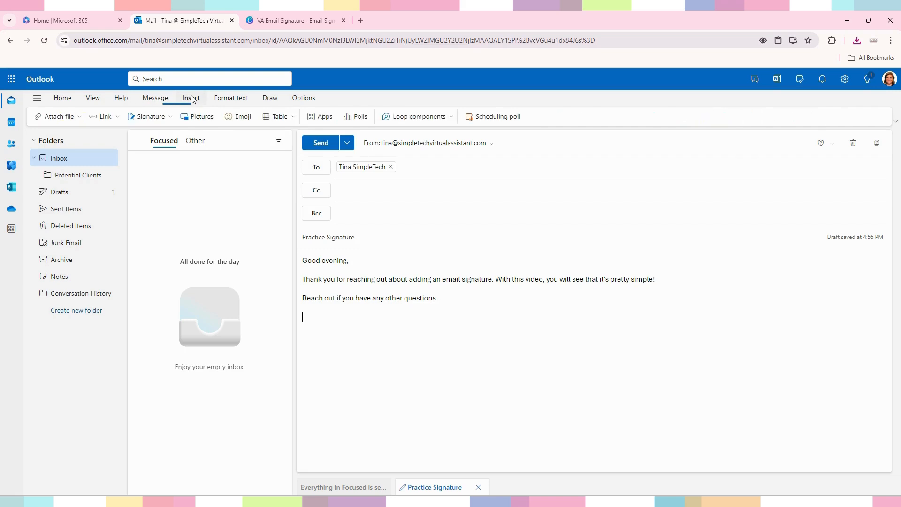
pyautogui.click(172, 122)
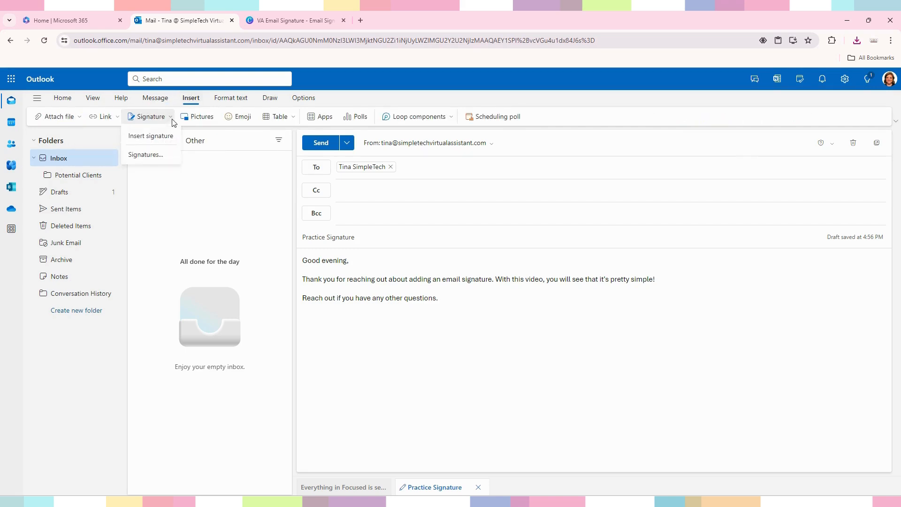
pyautogui.click(155, 160)
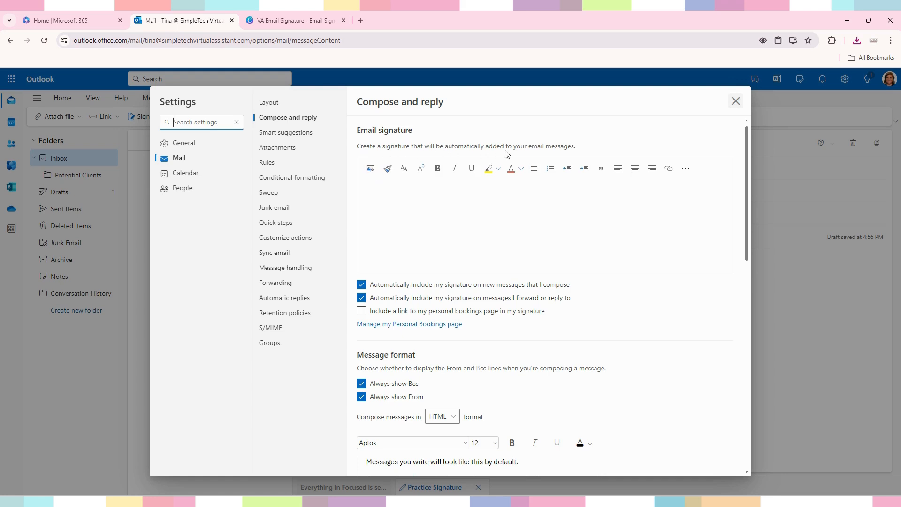
pyautogui.click(371, 169)
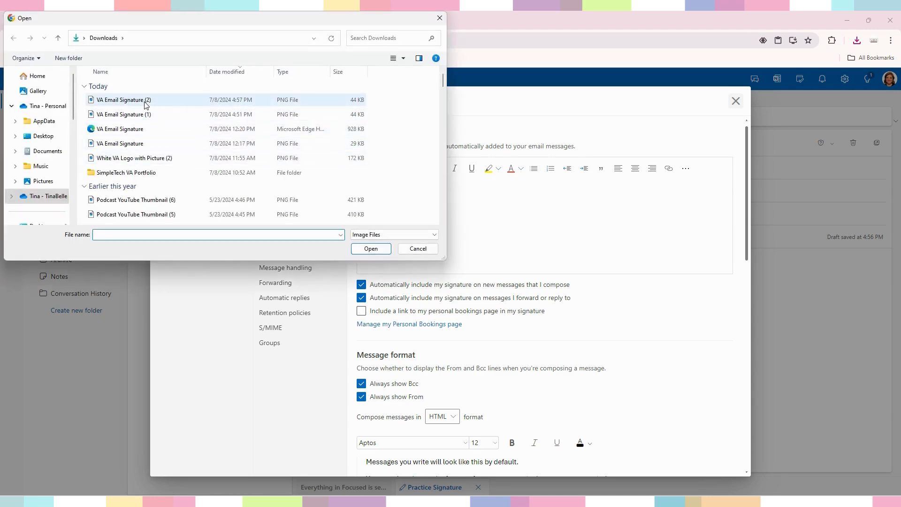
pyautogui.doubleClick(145, 102)
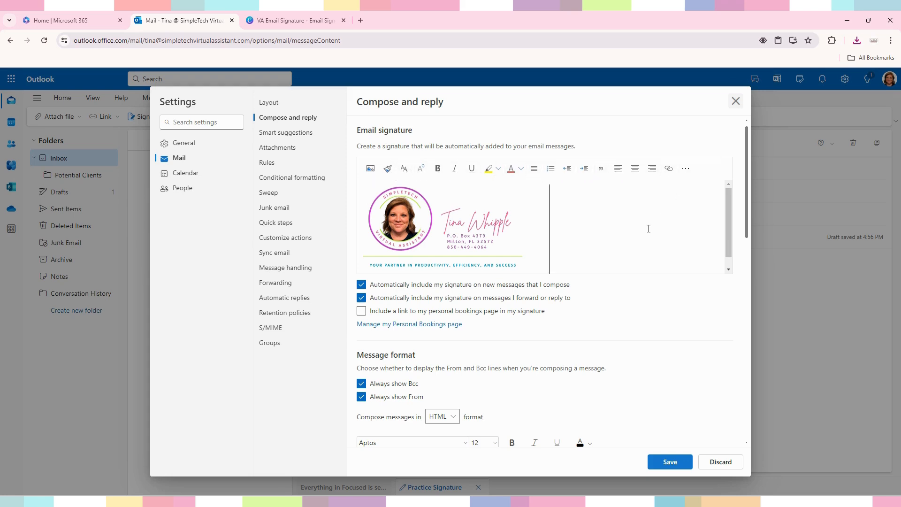
# Step: Switch to Canva, open the SimpleTech VA Portfolio design and copy its public view link
pyautogui.click(318, 17)
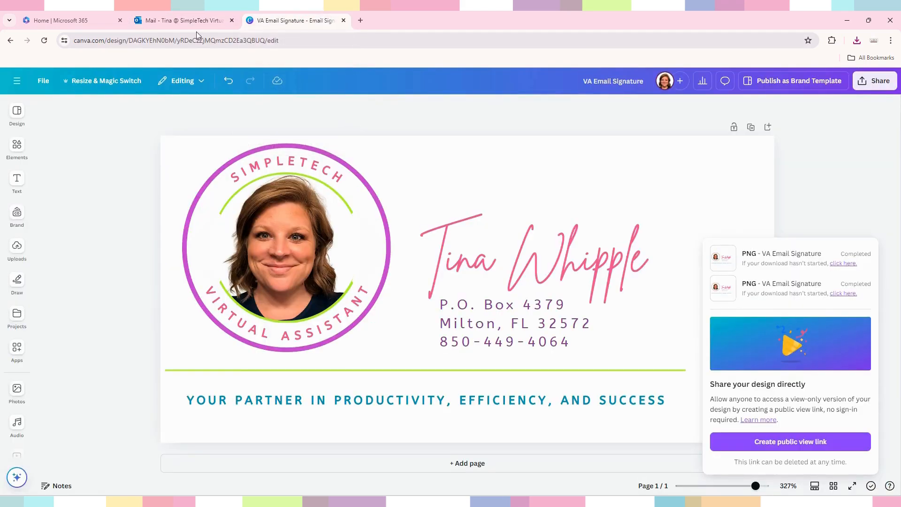
pyautogui.click(17, 81)
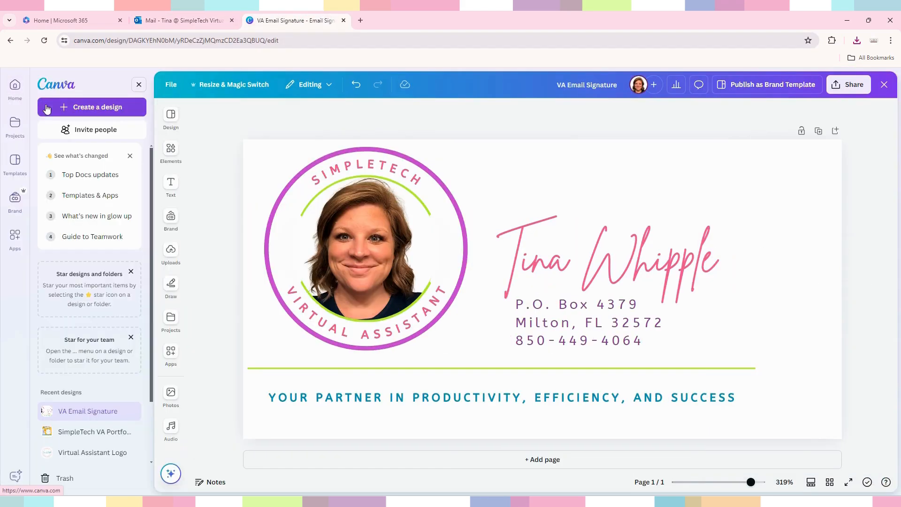
pyautogui.click(15, 87)
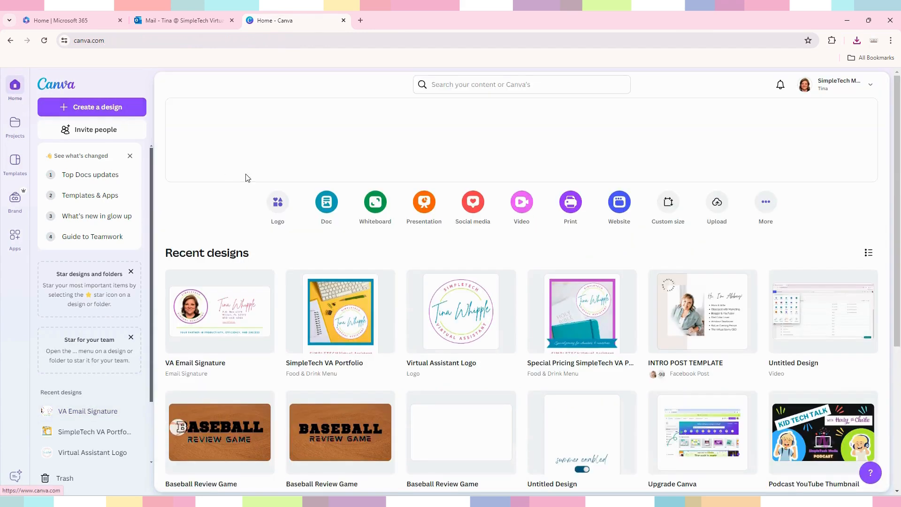
pyautogui.click(374, 332)
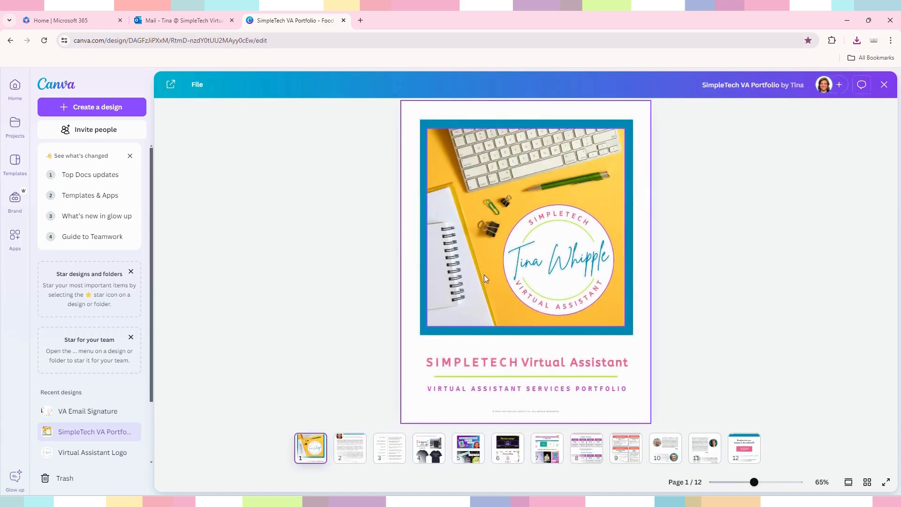
pyautogui.click(865, 83)
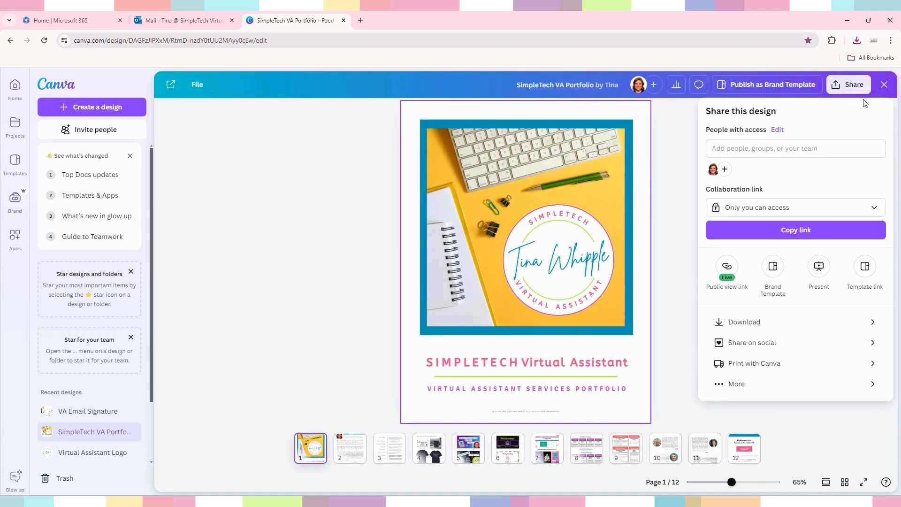
pyautogui.click(727, 266)
pyautogui.click(873, 286)
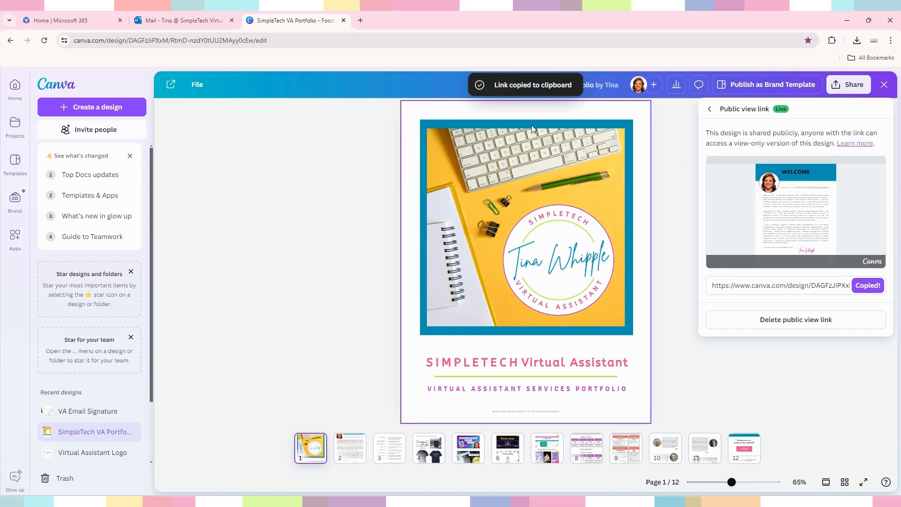
# Step: Switch to Outlook and link the signature picture to the copied portfolio web address
pyautogui.click(196, 21)
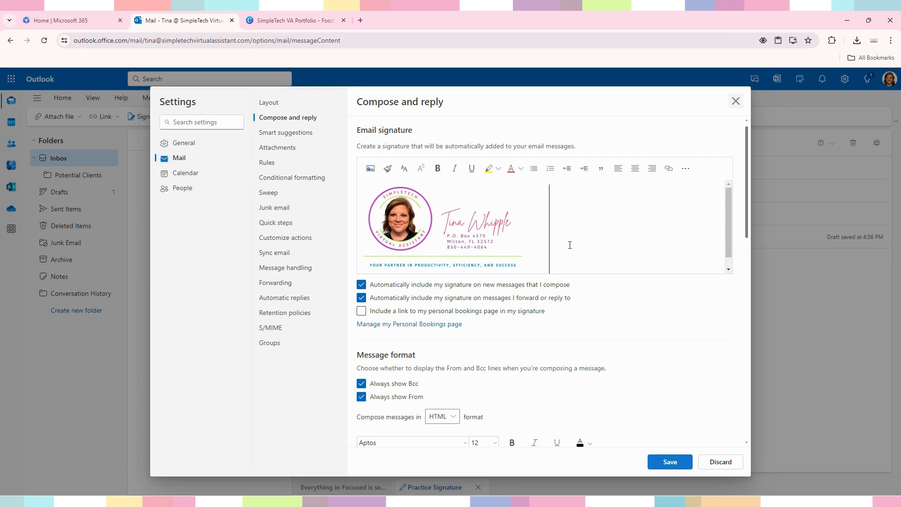
pyautogui.click(518, 233)
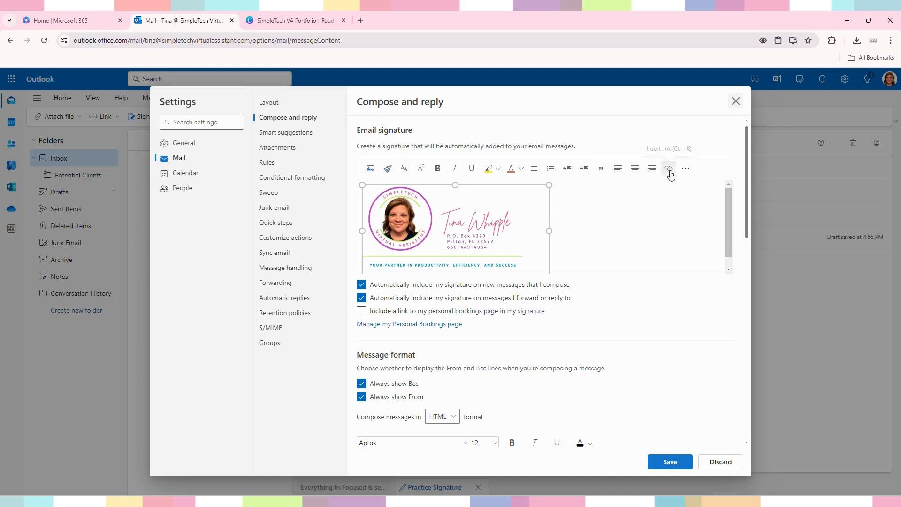
pyautogui.click(686, 169)
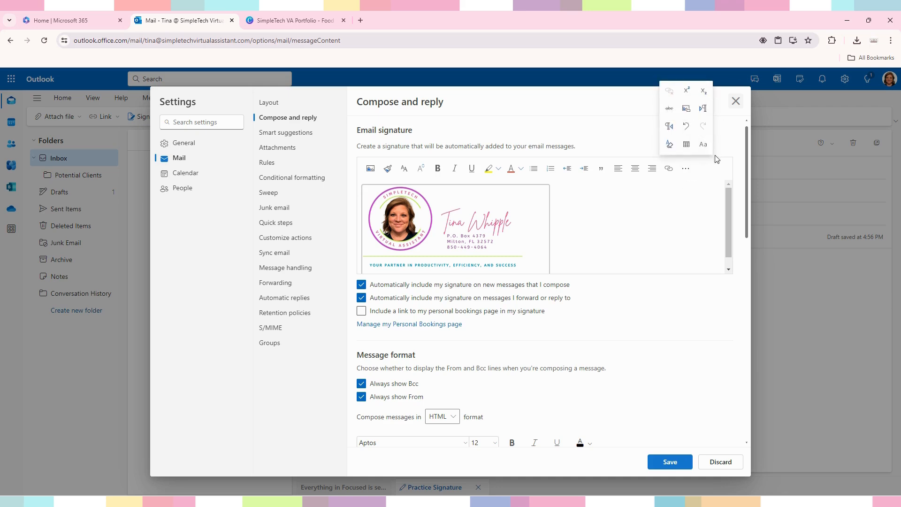
pyautogui.click(670, 174)
pyautogui.click(670, 174)
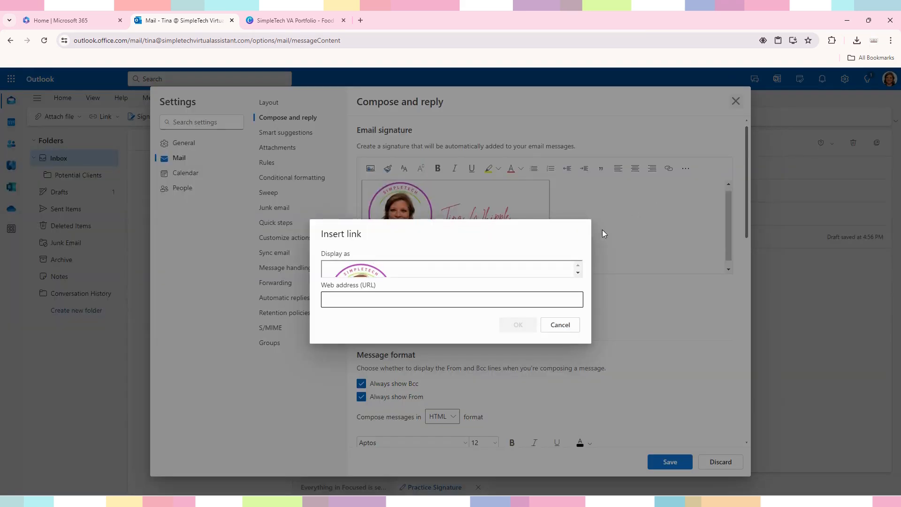
pyautogui.scroll(-3, 413, 271)
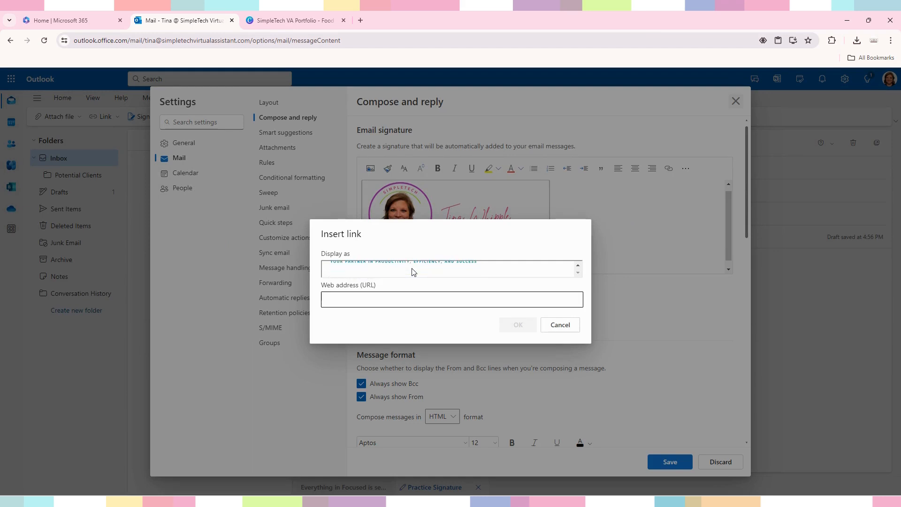
pyautogui.rightClick(376, 302)
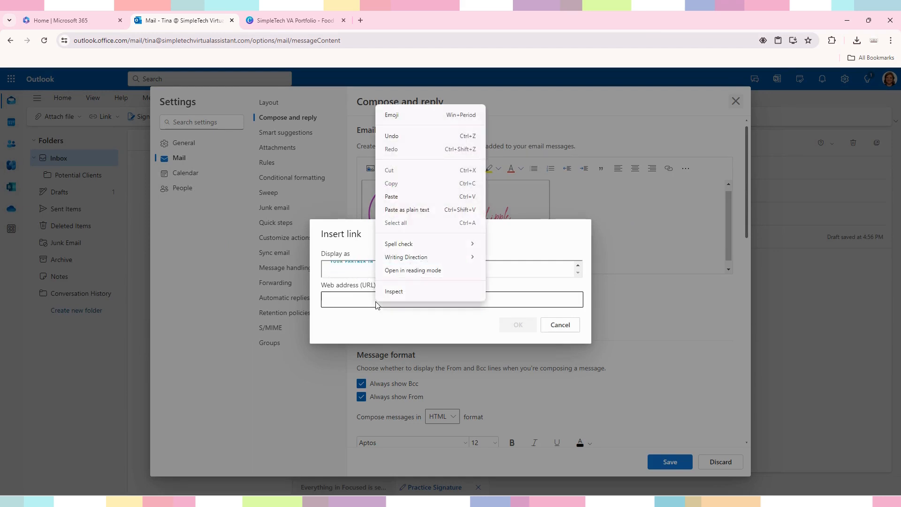
pyautogui.click(402, 198)
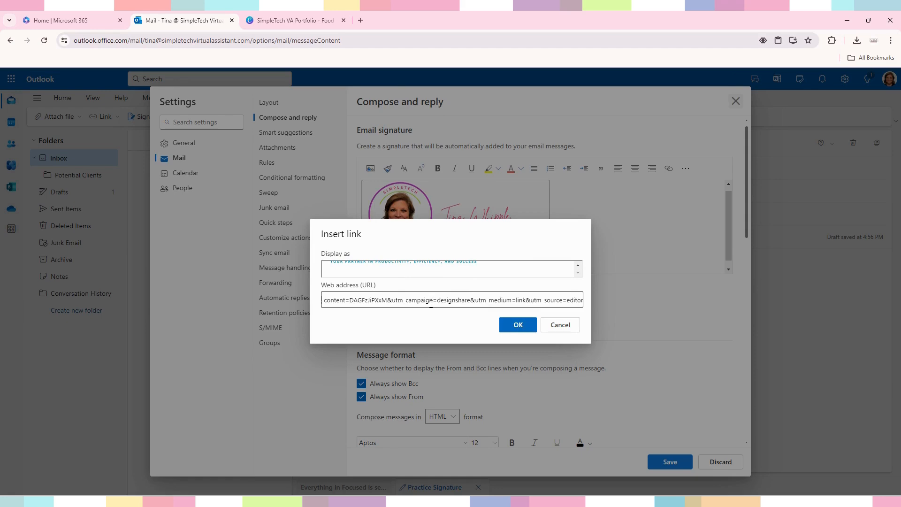
pyautogui.click(517, 330)
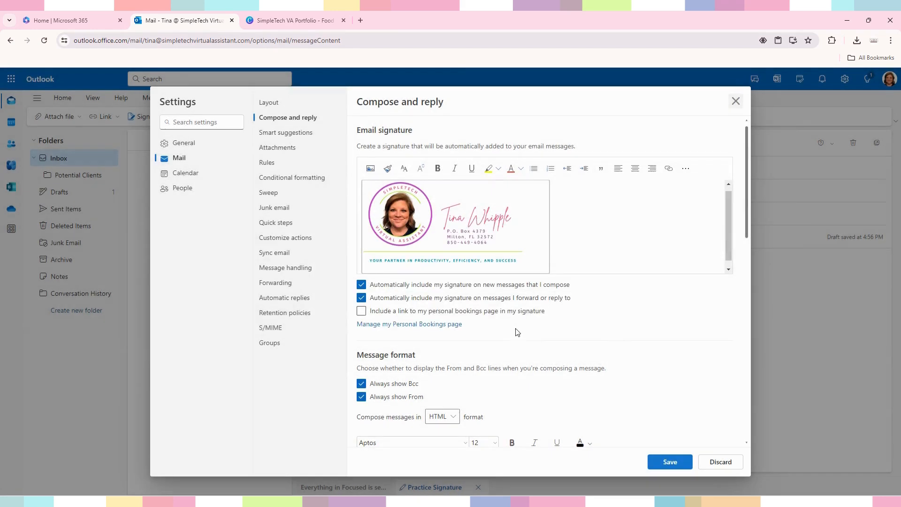
pyautogui.scroll(1, 579, 236)
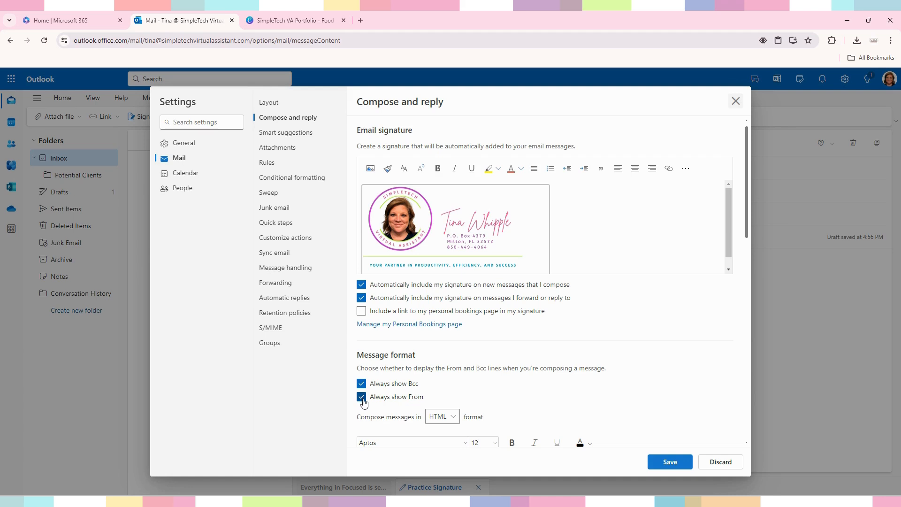
# Step: Set the undo send delay to 10 seconds in the compose and reply settings
pyautogui.scroll(-2, 364, 402)
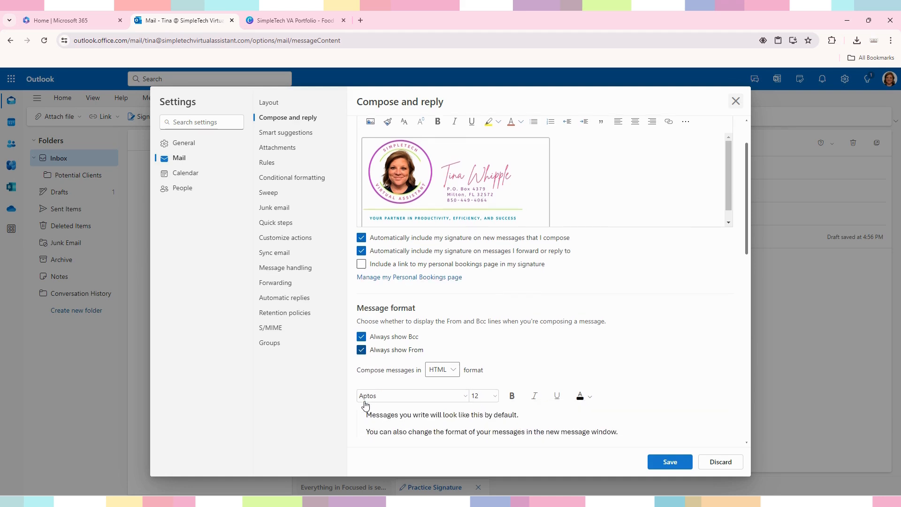
pyautogui.scroll(-1, 391, 385)
pyautogui.scroll(-2, 392, 384)
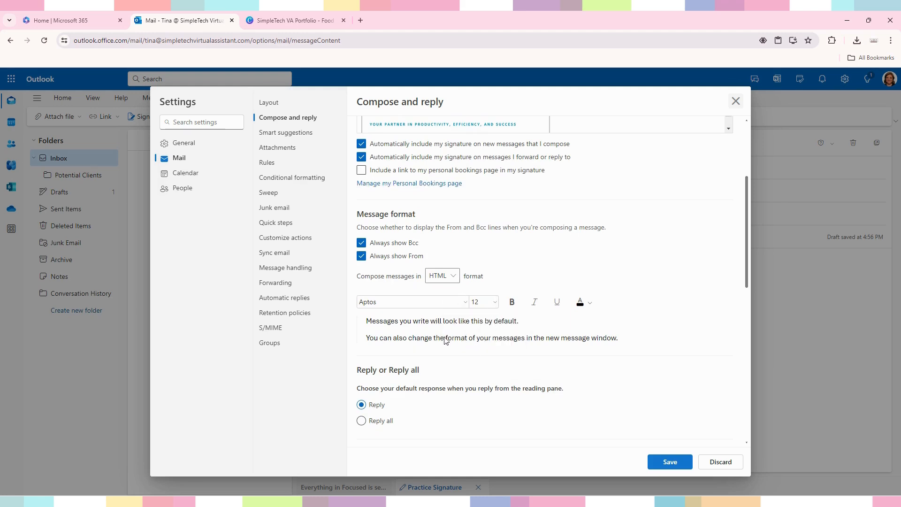
pyautogui.scroll(-2, 445, 340)
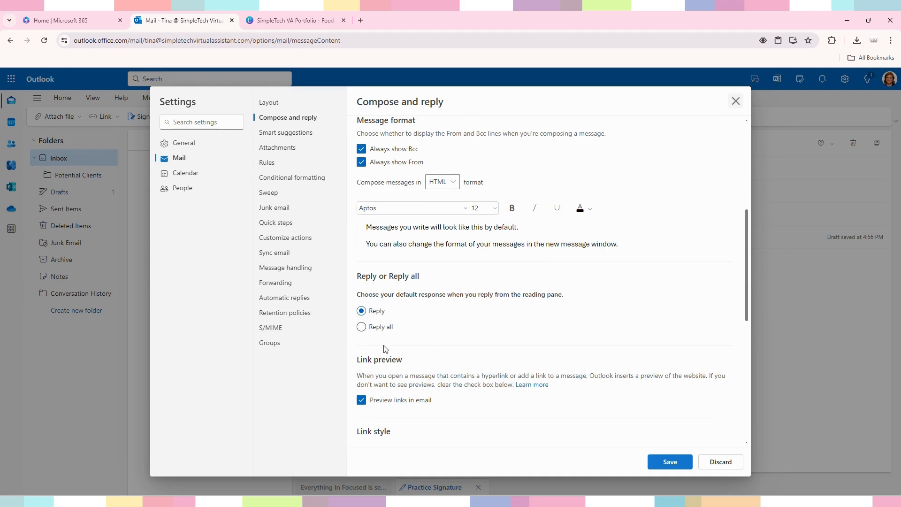
pyautogui.scroll(-1, 387, 386)
pyautogui.scroll(-4, 387, 386)
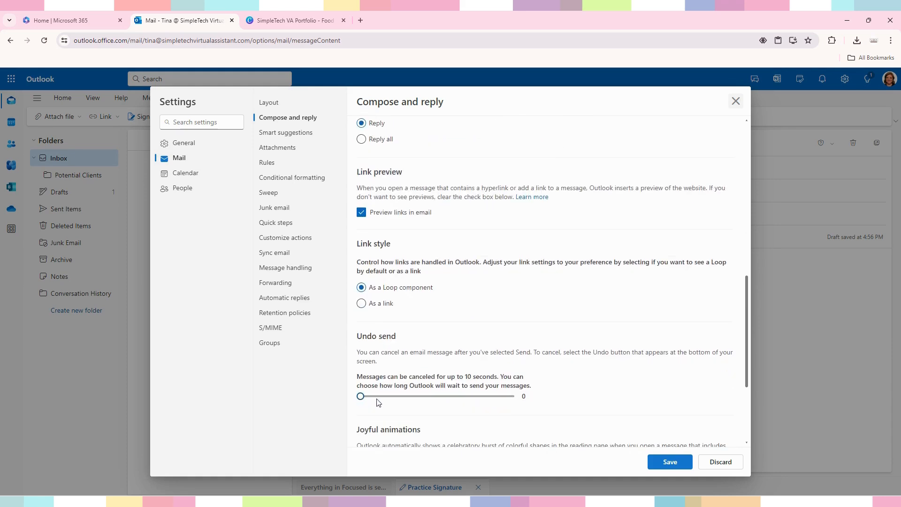
pyautogui.moveTo(364, 399); pyautogui.dragTo(515, 403)
pyautogui.scroll(-3, 501, 403)
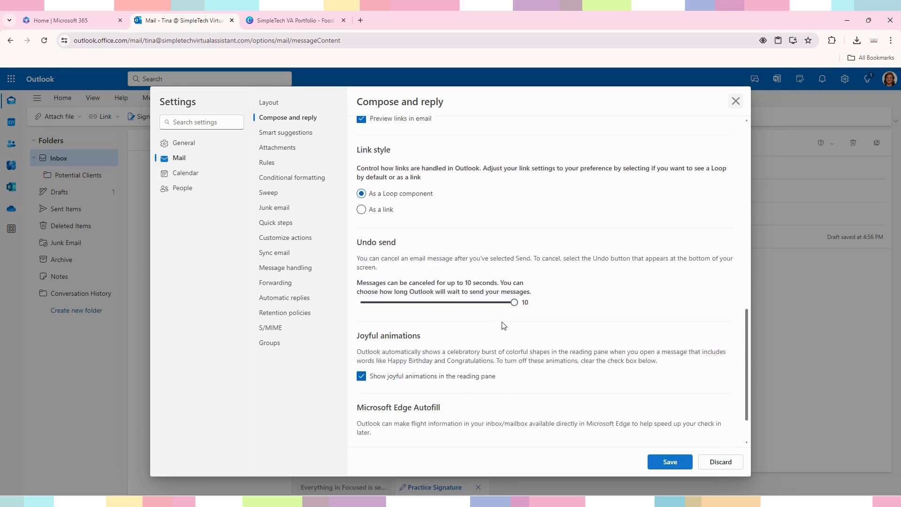
pyautogui.scroll(-1, 527, 389)
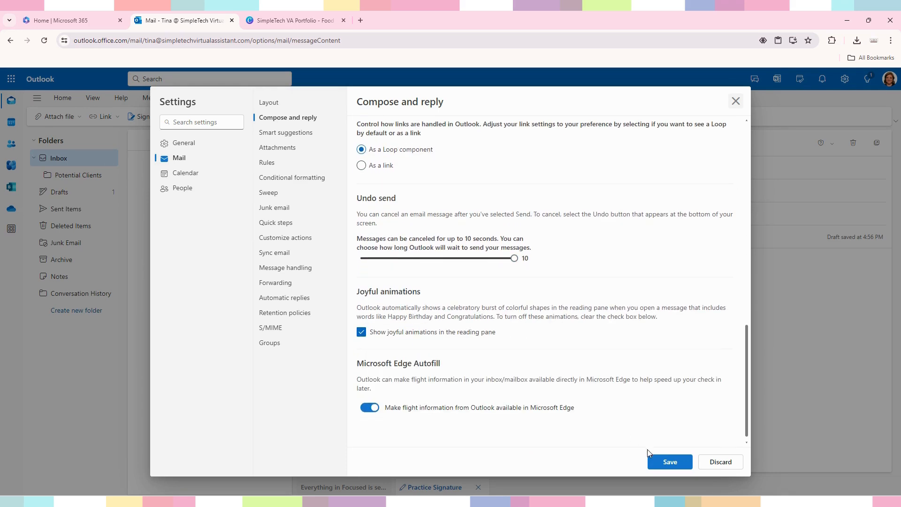
# Step: Save the compose and reply settings with the picture signature and close the settings
pyautogui.scroll(8, 637, 405)
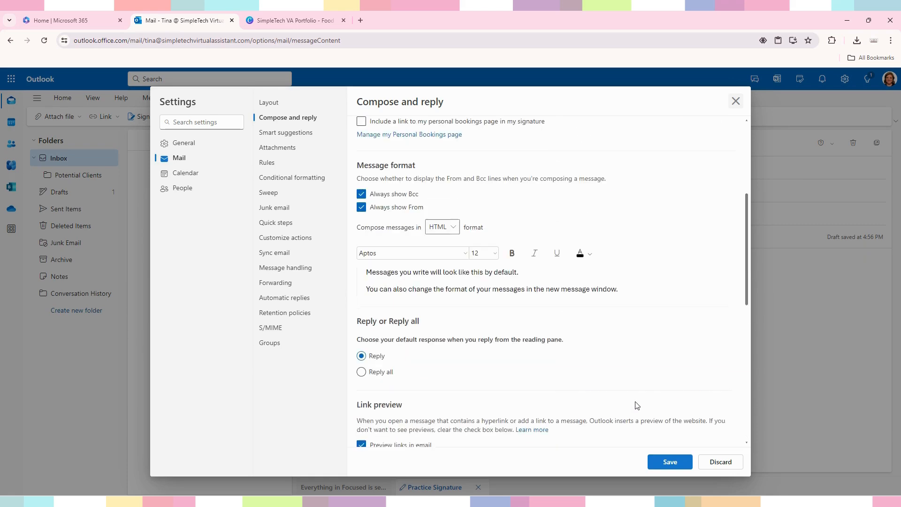
pyautogui.scroll(4, 637, 404)
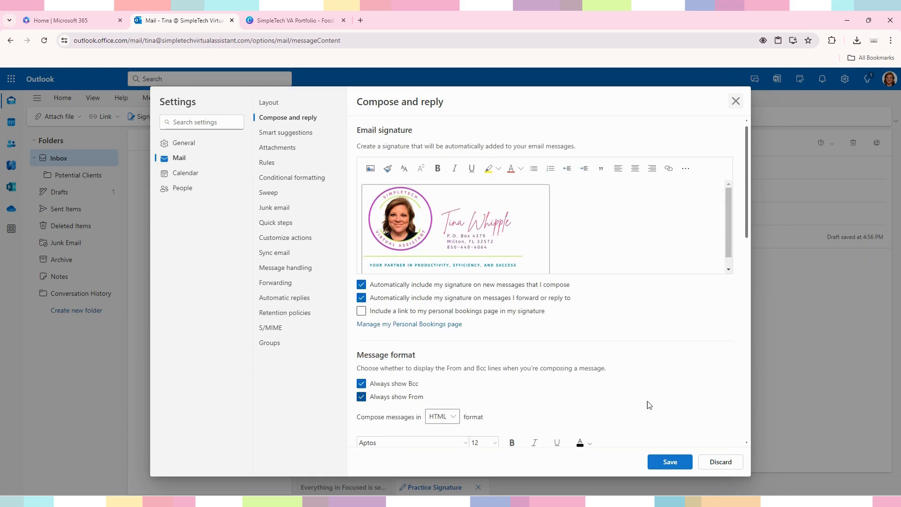
pyautogui.click(661, 463)
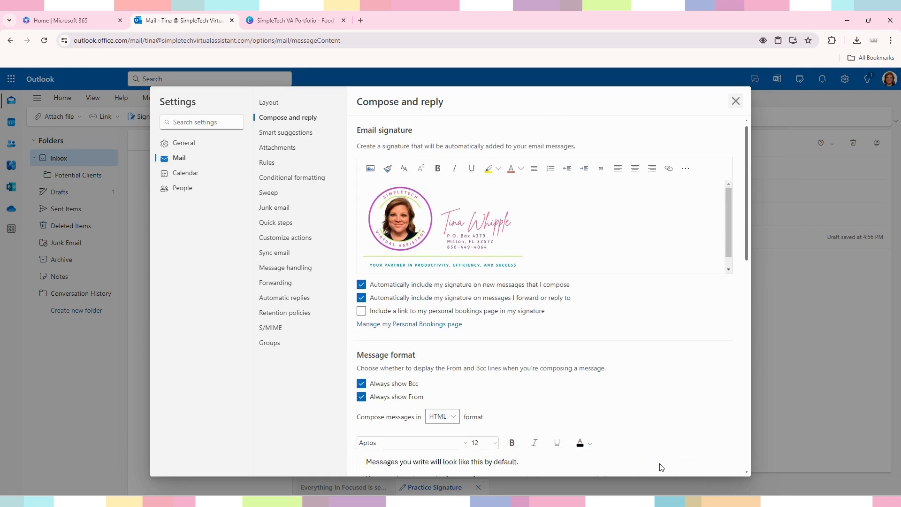
pyautogui.click(735, 102)
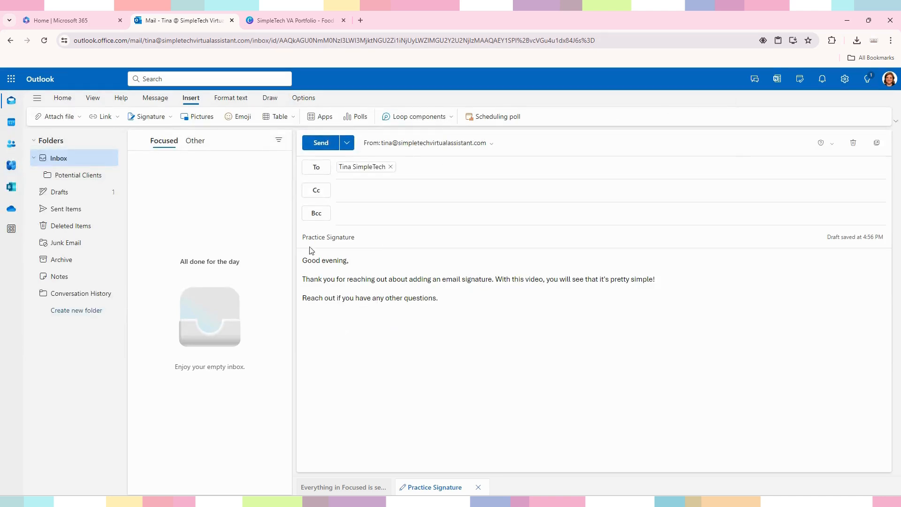
# Step: Try to insert the saved signature into the Practice Signature message
pyautogui.click(163, 117)
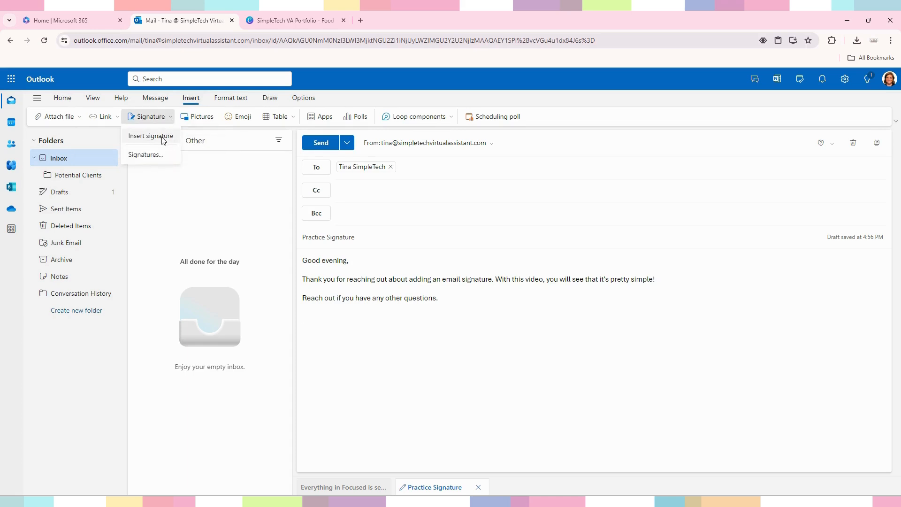
pyautogui.click(163, 138)
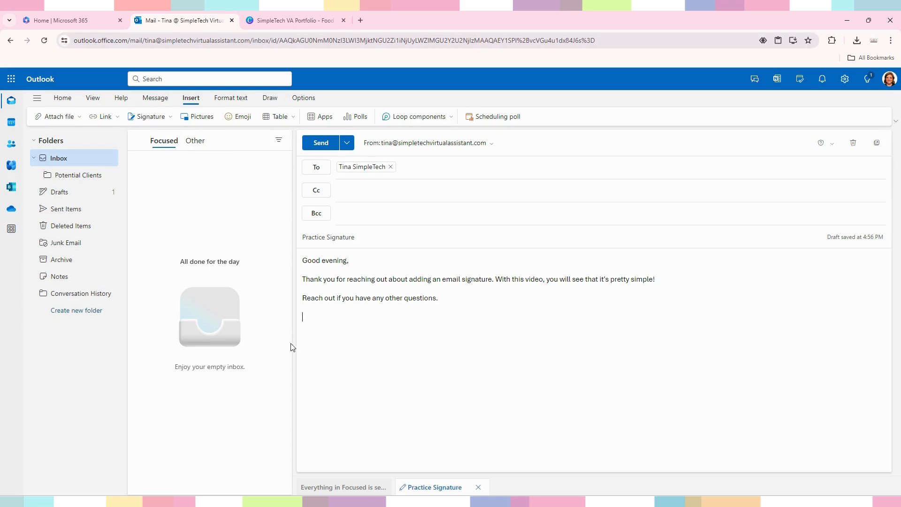
pyautogui.click(159, 117)
pyautogui.click(155, 139)
# Step: Reopen the signature settings, check the signature picture and the remaining compose options, and close the settings
pyautogui.click(158, 117)
pyautogui.click(146, 158)
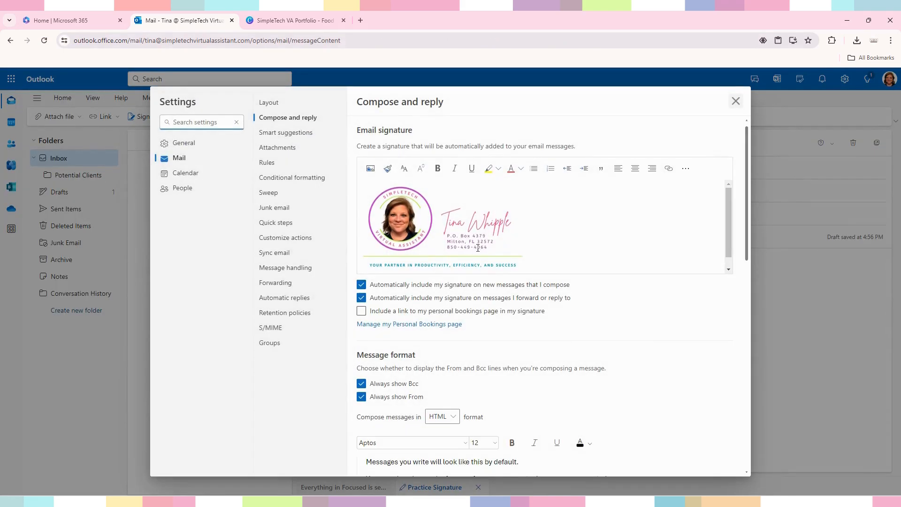
pyautogui.click(499, 251)
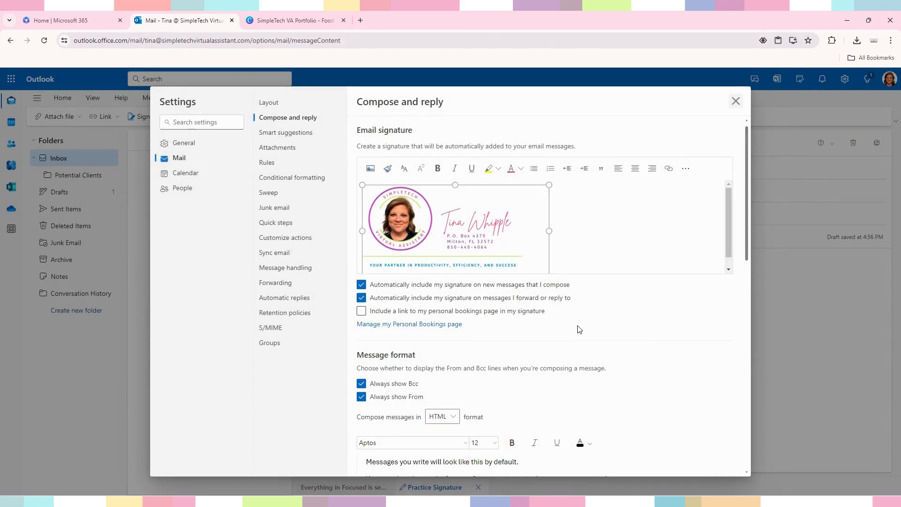
pyautogui.scroll(-10, 580, 328)
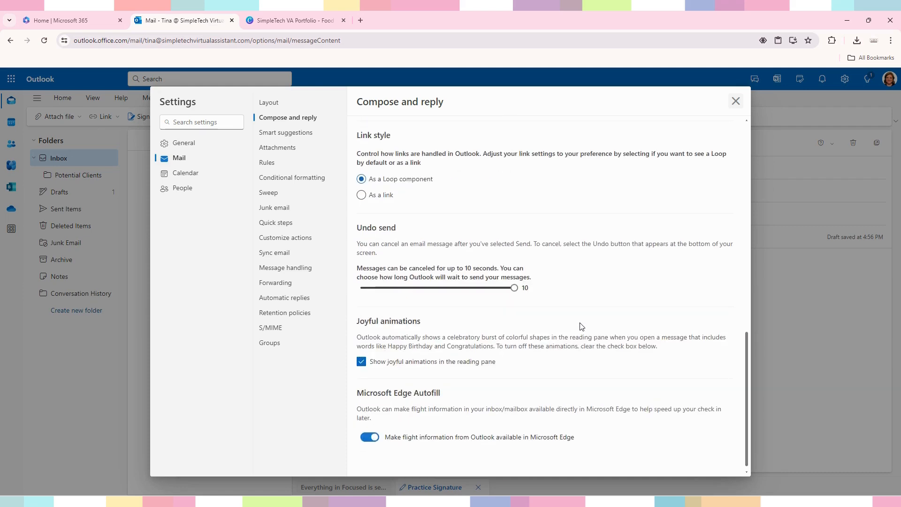
pyautogui.click(735, 102)
# Step: Try again to insert the signature on the blank line below the message text and send the Practice Signature email
pyautogui.click(329, 318)
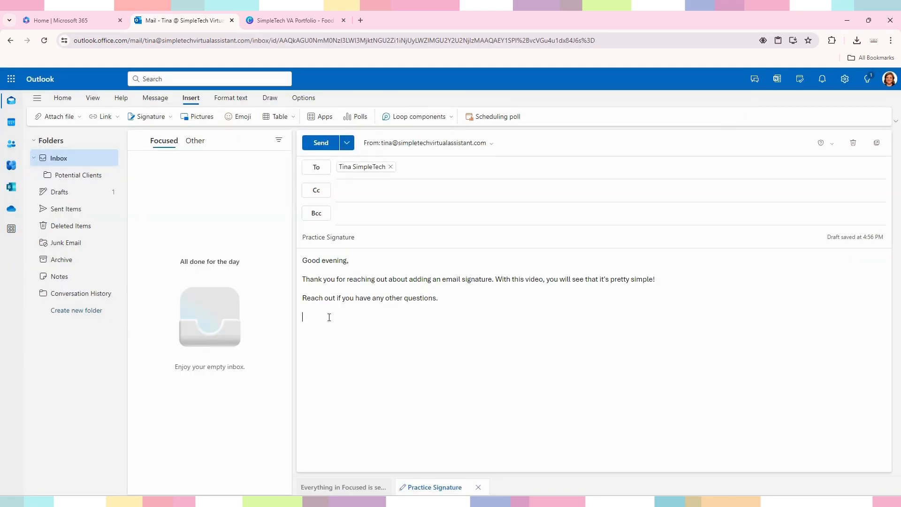
pyautogui.click(148, 116)
pyautogui.click(145, 137)
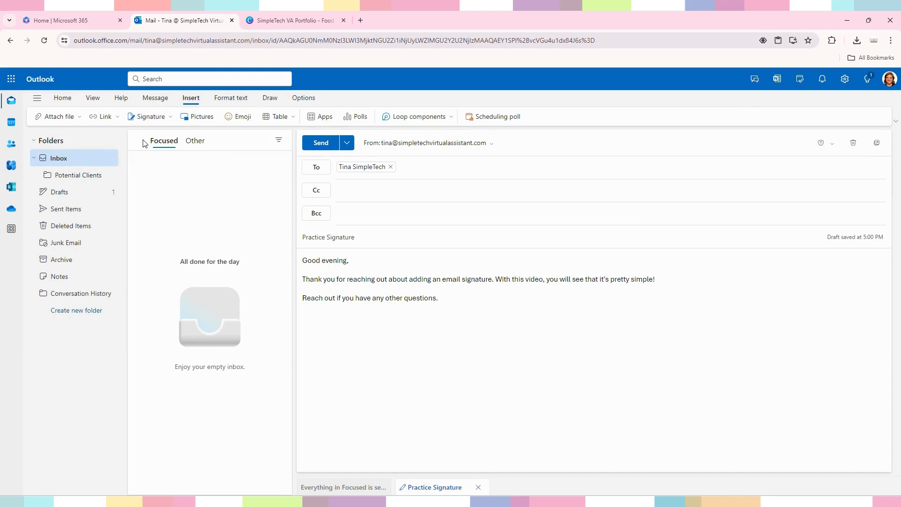
pyautogui.click(321, 143)
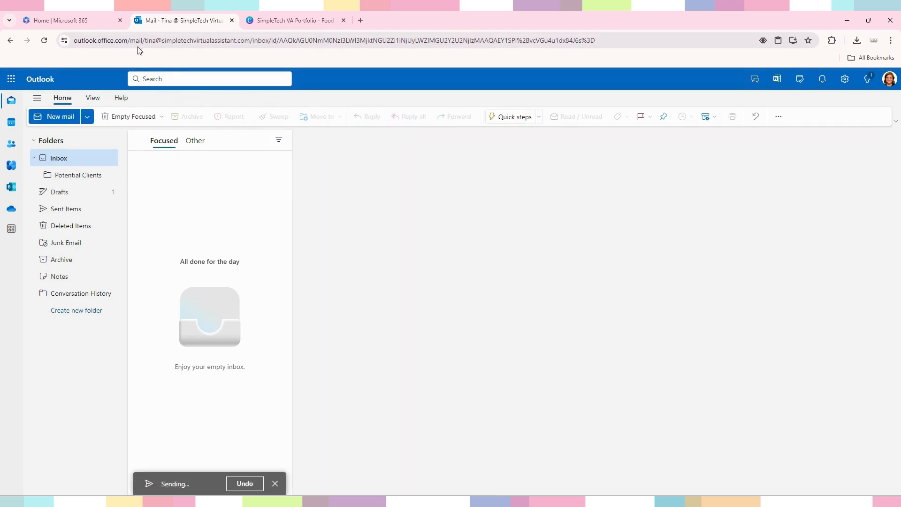
# Step: Open the recipient's Outlook mailbox from the Microsoft 365 home page and view the received Practice Signature email
pyautogui.click(95, 22)
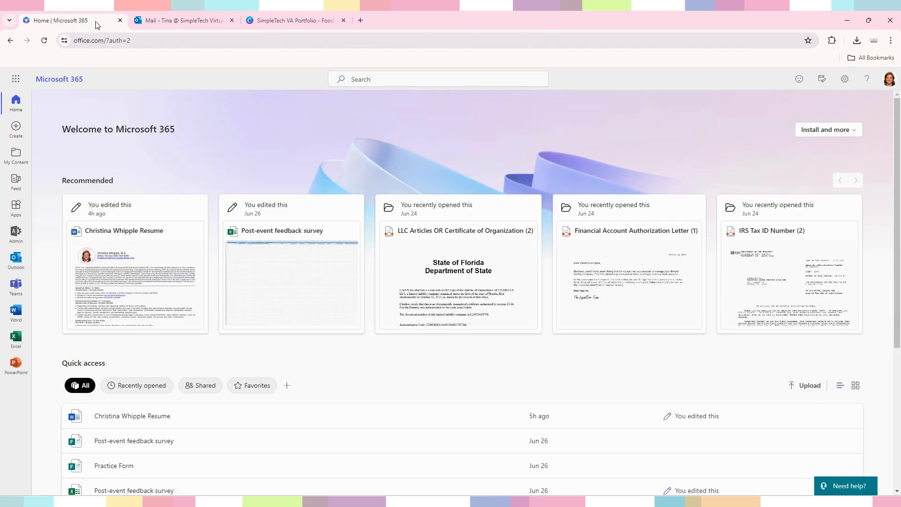
pyautogui.click(16, 259)
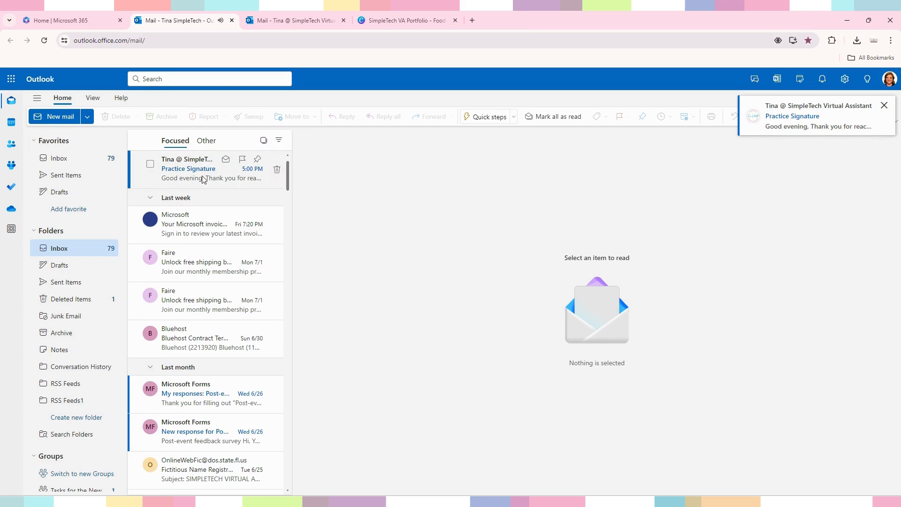
pyautogui.click(202, 178)
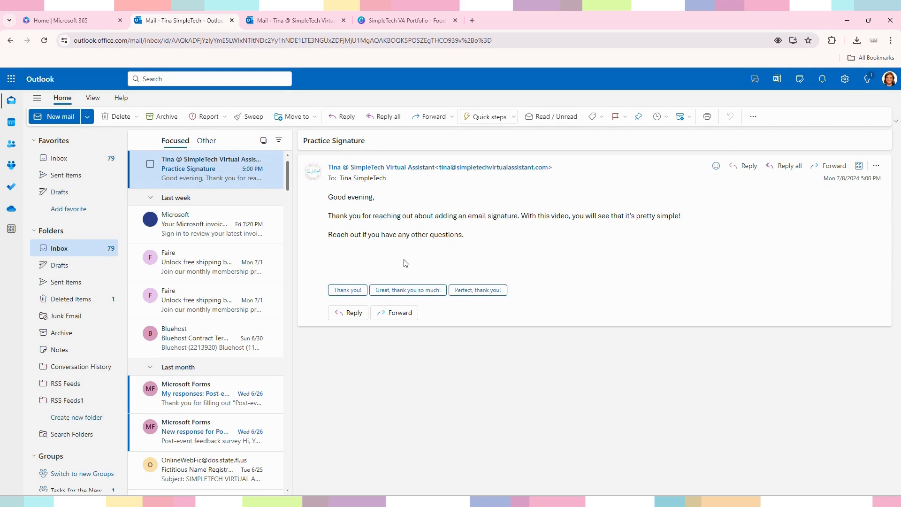
pyautogui.click(409, 21)
pyautogui.click(306, 21)
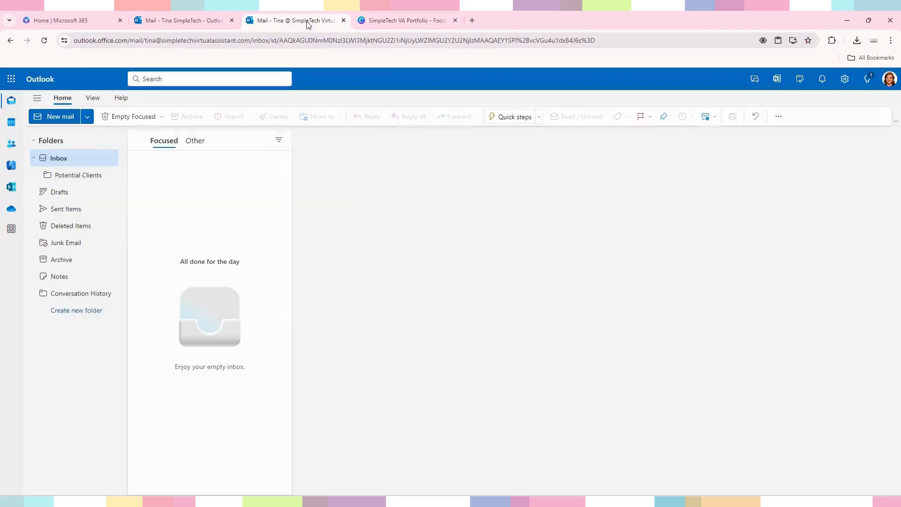
pyautogui.click(191, 22)
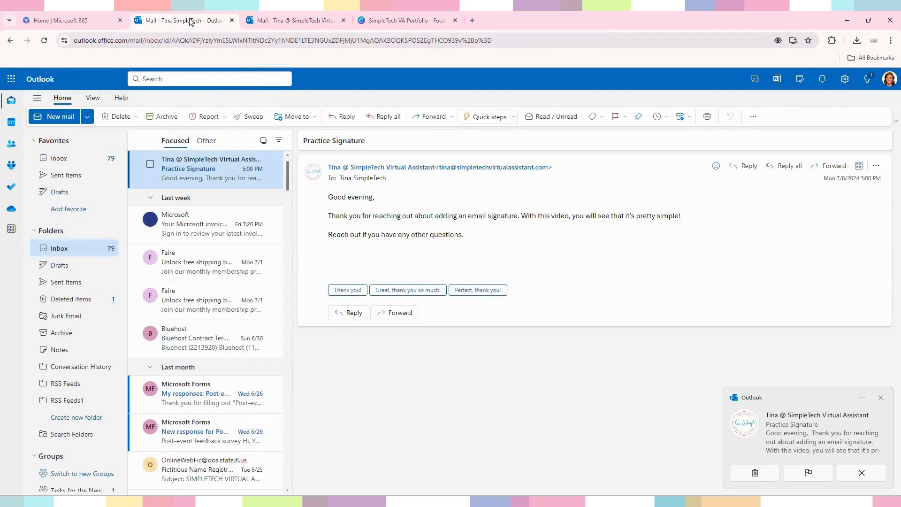
# Step: Return to the sender's Outlook mailbox and start a new email to the same recipient with the subject "Practice Email Signature 2"
pyautogui.click(266, 22)
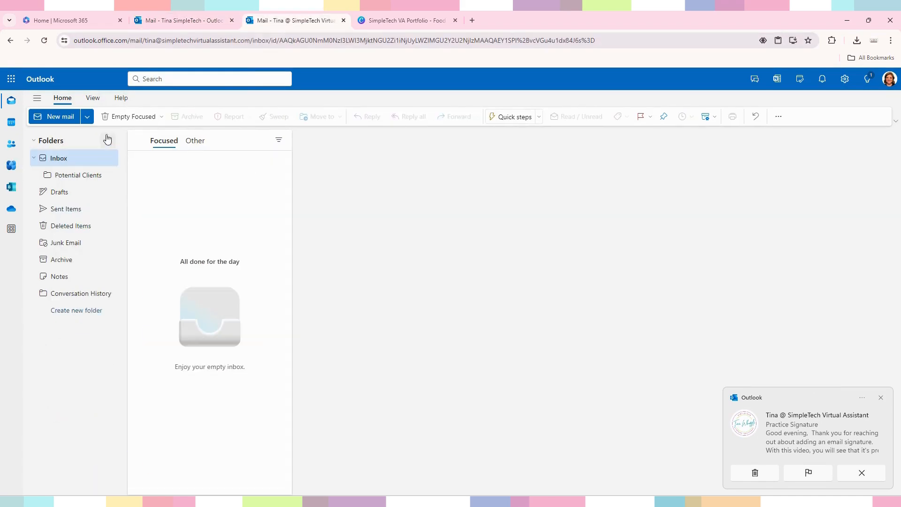
pyautogui.click(60, 116)
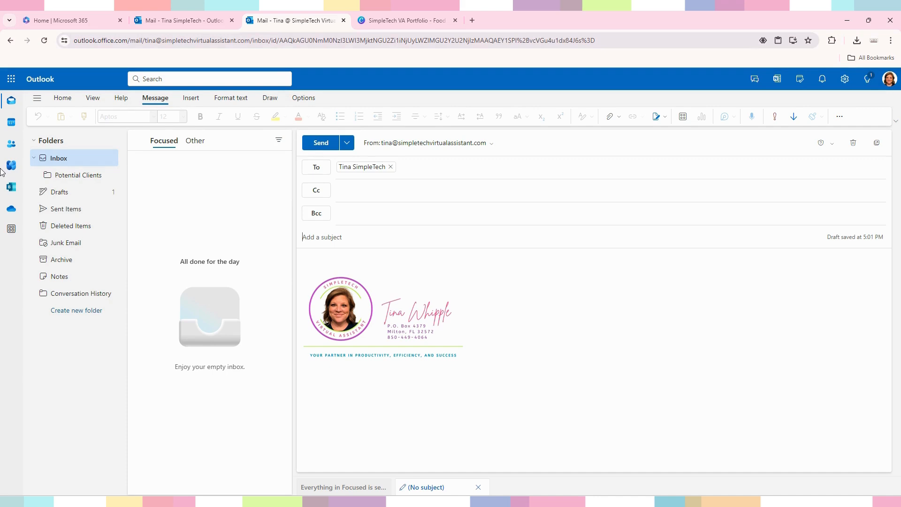
pyautogui.write('Practice Email Signature ')
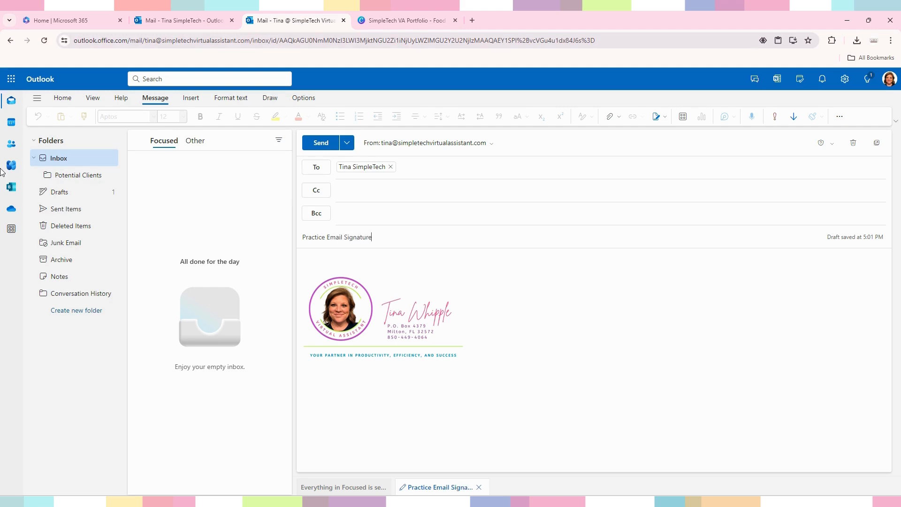
pyautogui.write('2')
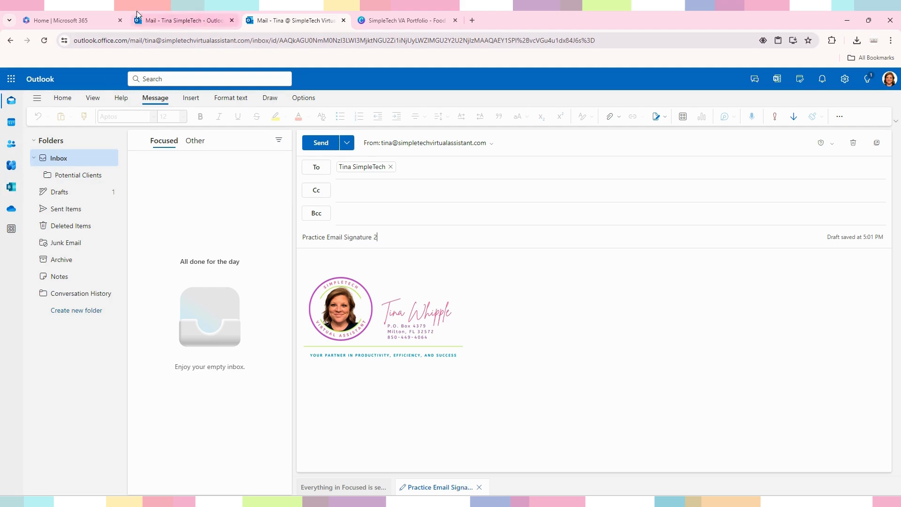
# Step: Write "Greetings,", "Here is an email that automatically includes my signature." and "Enjoy!" above the signature, and send the email
pyautogui.click(328, 258)
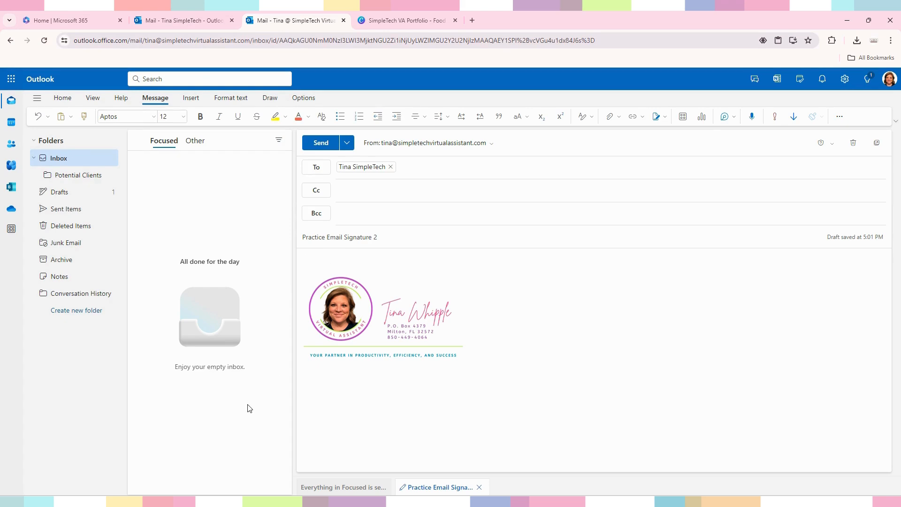
pyautogui.write('Greetings!')
pyautogui.press('Return')
pyautogui.press('Return')
pyautogui.write('Here is an email that aut')
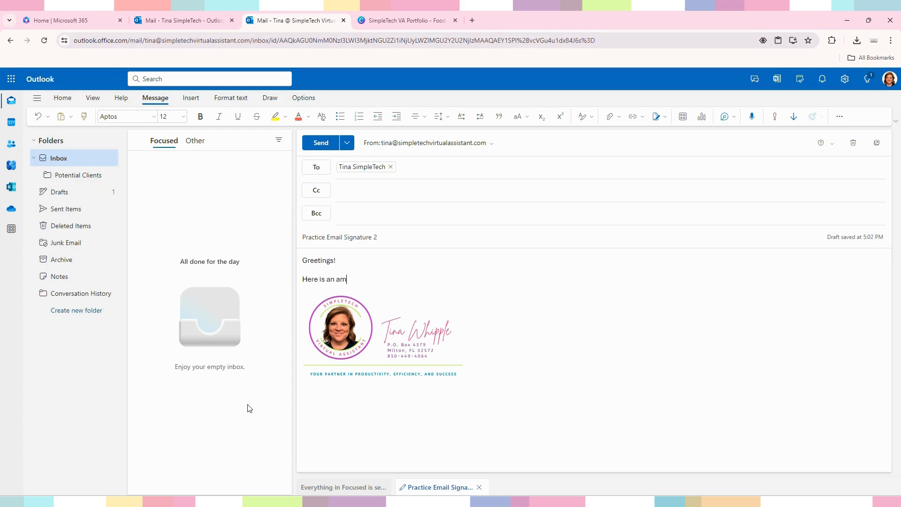
pyautogui.write('omatically includes my signature.')
pyautogui.press('Return')
pyautogui.press('Return')
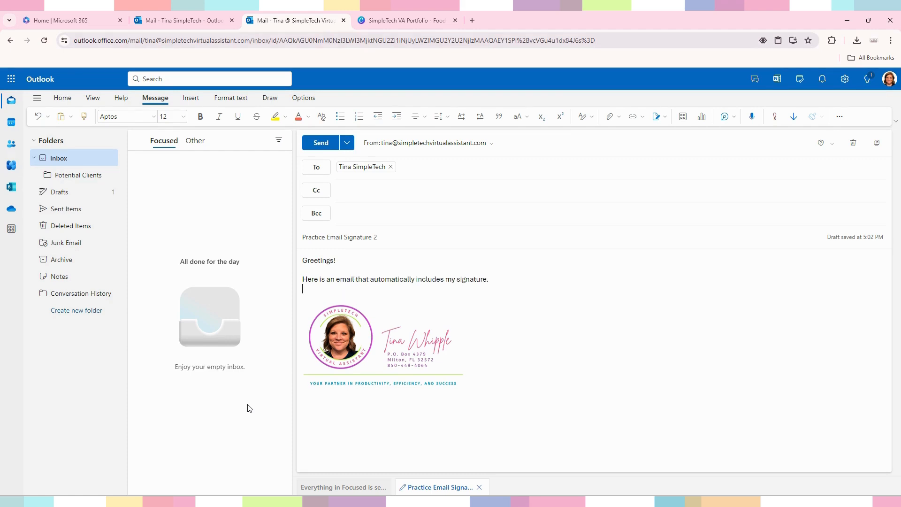
pyautogui.write('Enjou')
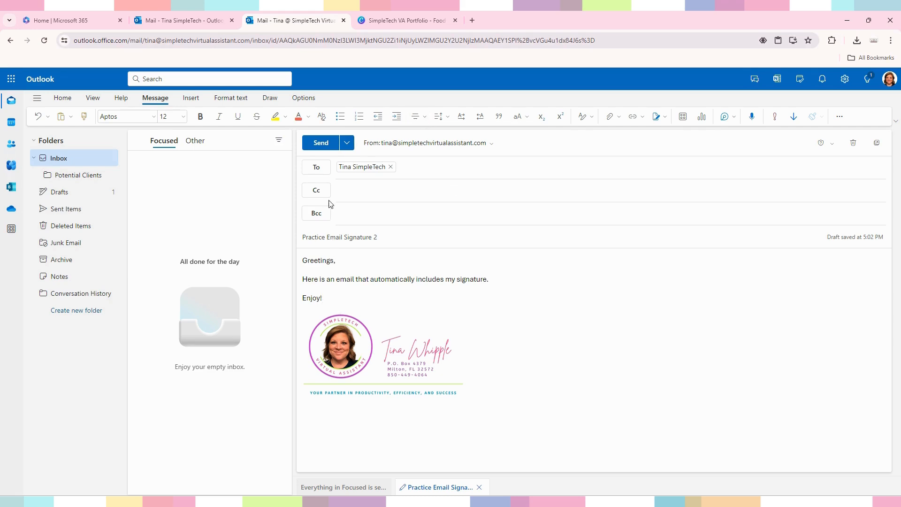
pyautogui.click(319, 146)
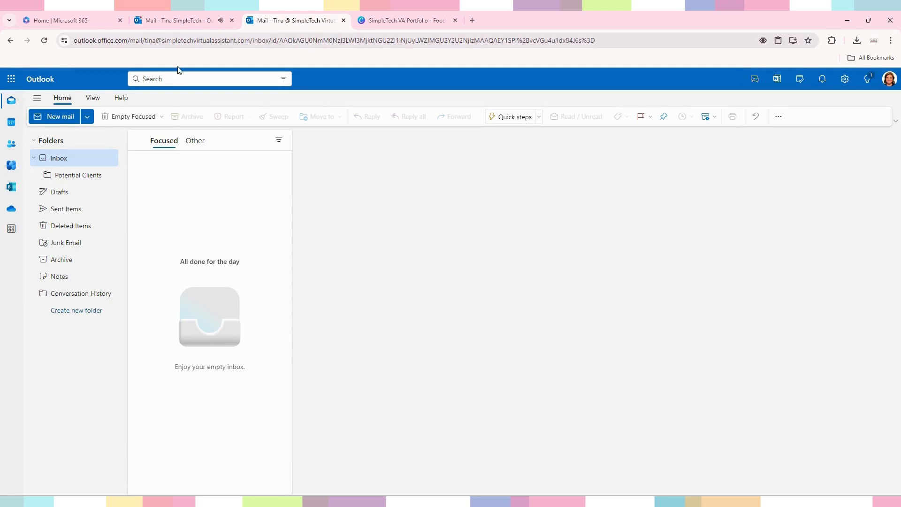
# Step: Open the received Practice Email Signature 2 message in the recipient's mailbox and follow the link on its signature picture
pyautogui.click(185, 24)
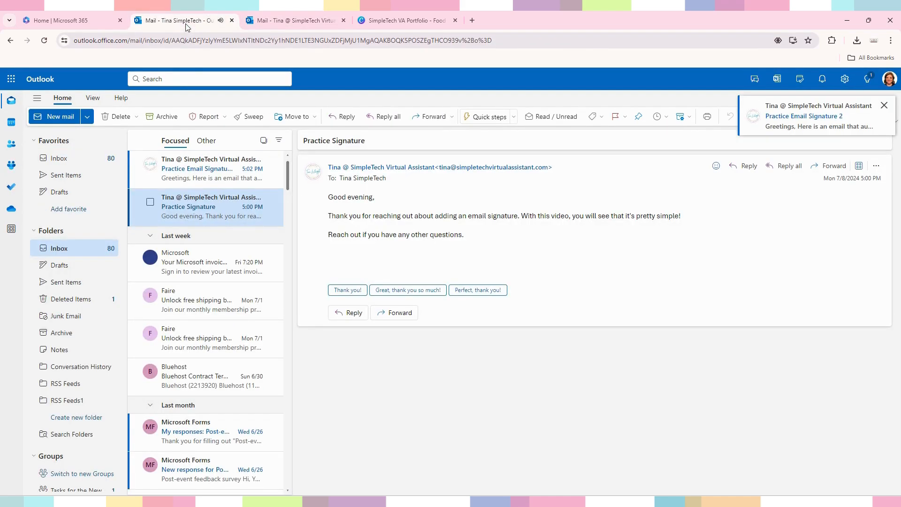
pyautogui.click(231, 177)
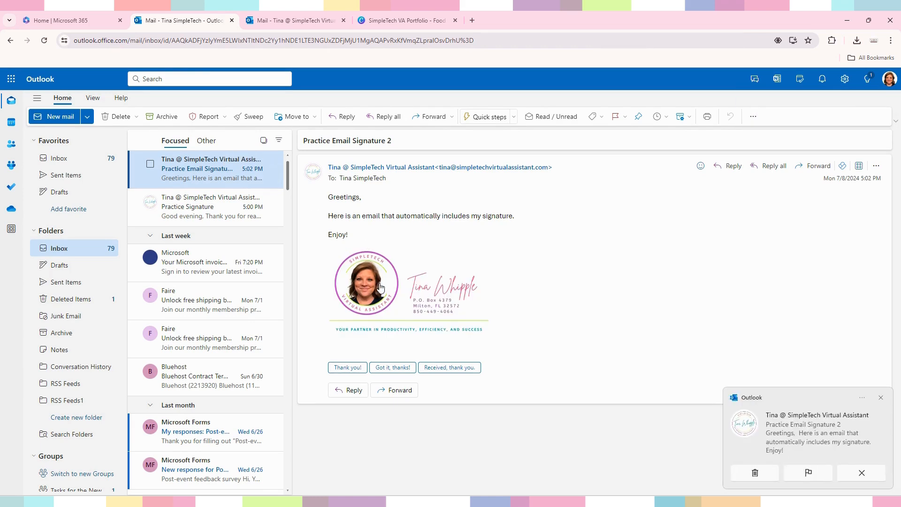
pyautogui.click(396, 314)
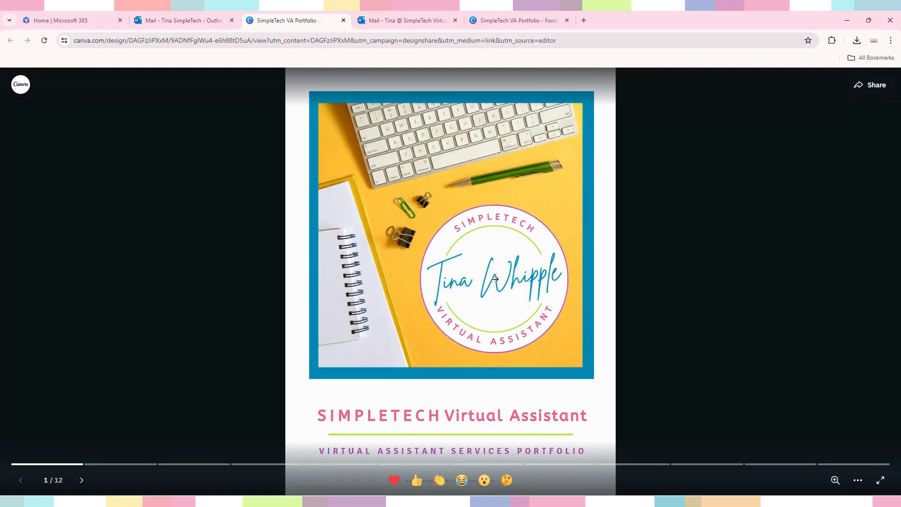
# Step: Page through the linked SimpleTech VA Portfolio in Canva to its last page and dismiss the closing screen
pyautogui.click(688, 316)
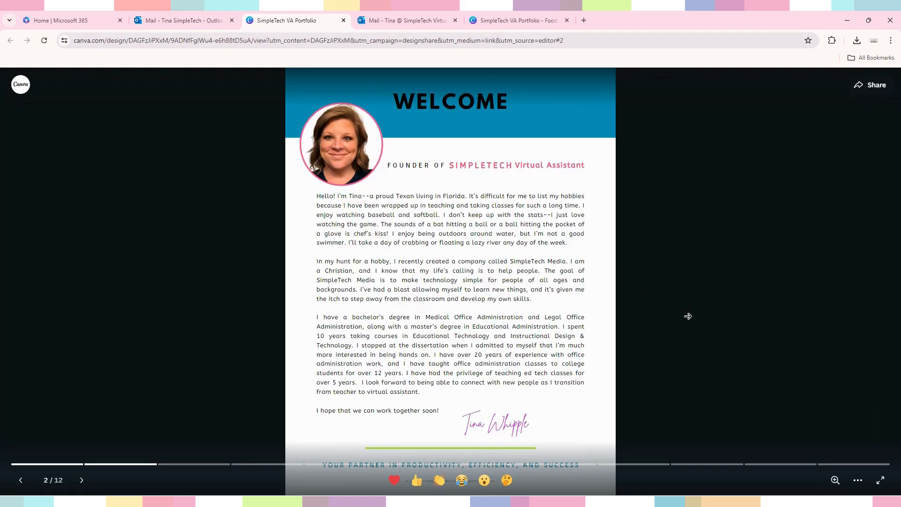
pyautogui.click(688, 316)
pyautogui.click(688, 316)
pyautogui.click(688, 316)
pyautogui.click(688, 316)
pyautogui.click(688, 316)
pyautogui.click(688, 316)
pyautogui.click(687, 316)
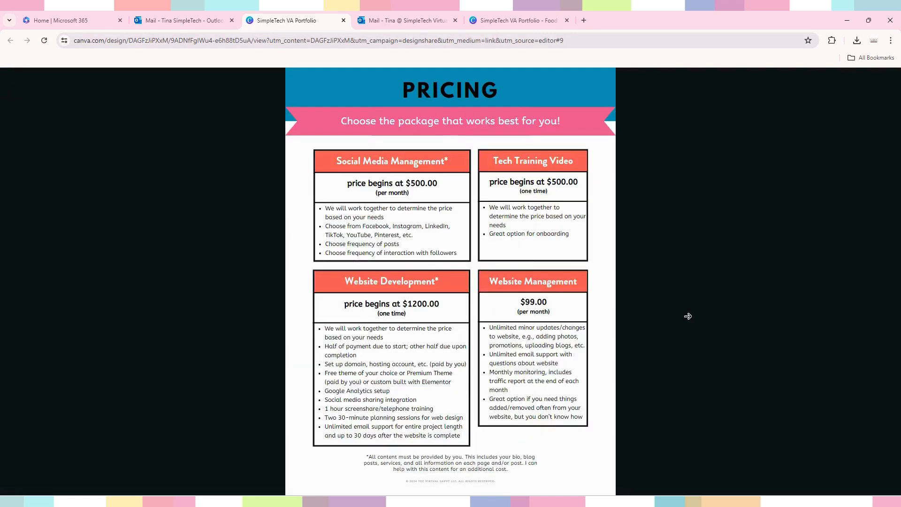
pyautogui.click(688, 316)
pyautogui.click(688, 316)
pyautogui.click(688, 316)
pyautogui.click(688, 316)
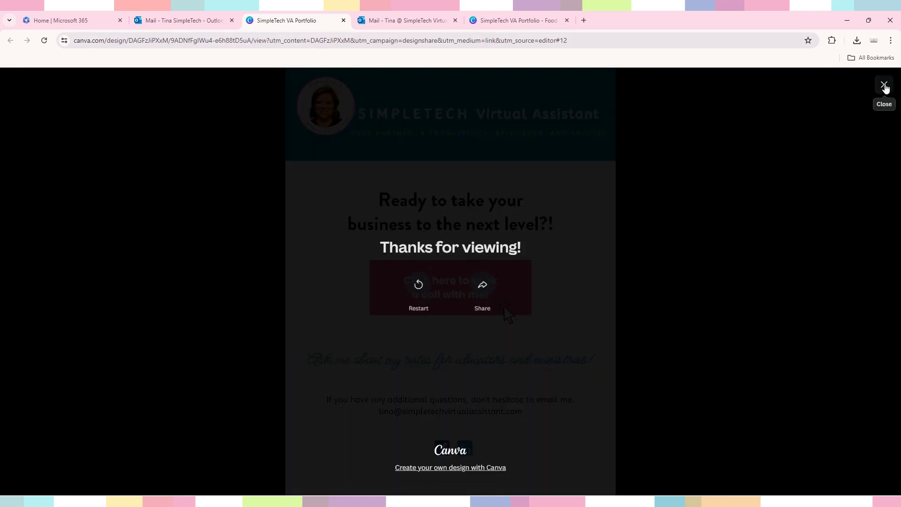
pyautogui.click(885, 84)
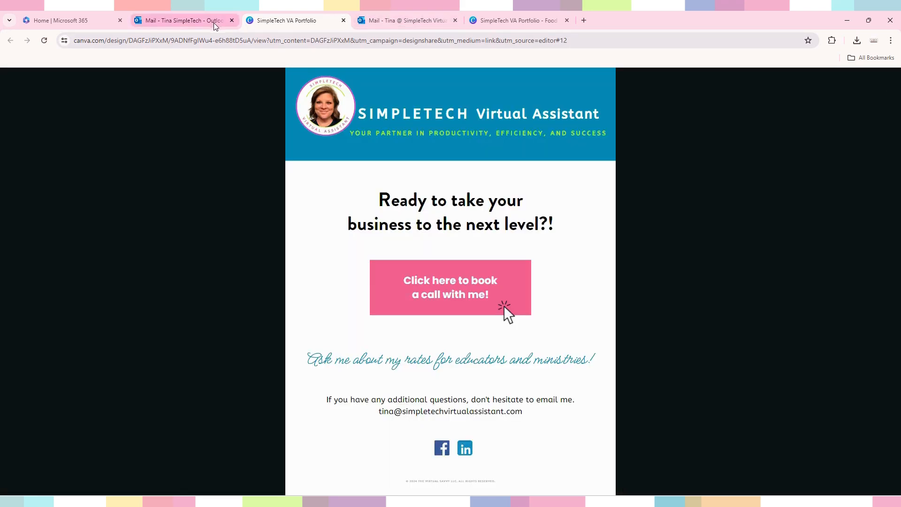
# Step: Switch to the sender's Outlook mailbox and delete the Test message from Sent Items
pyautogui.click(416, 21)
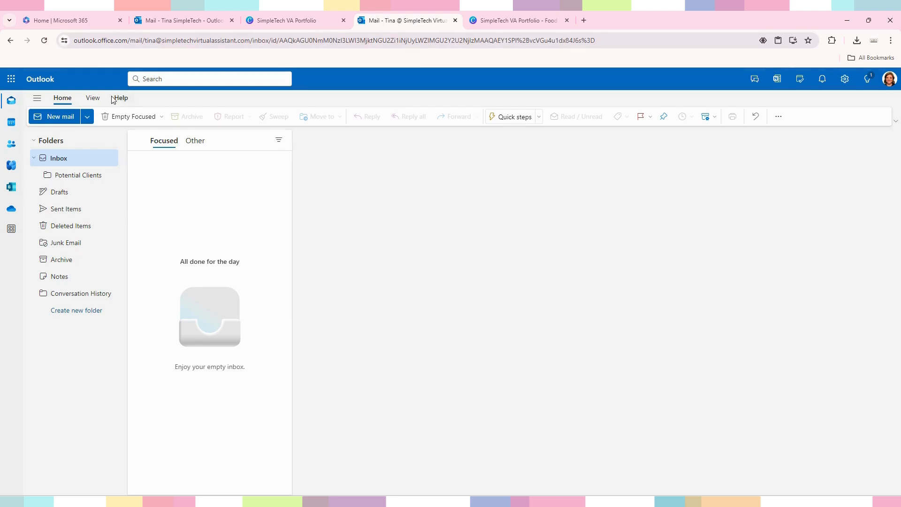
pyautogui.click(56, 214)
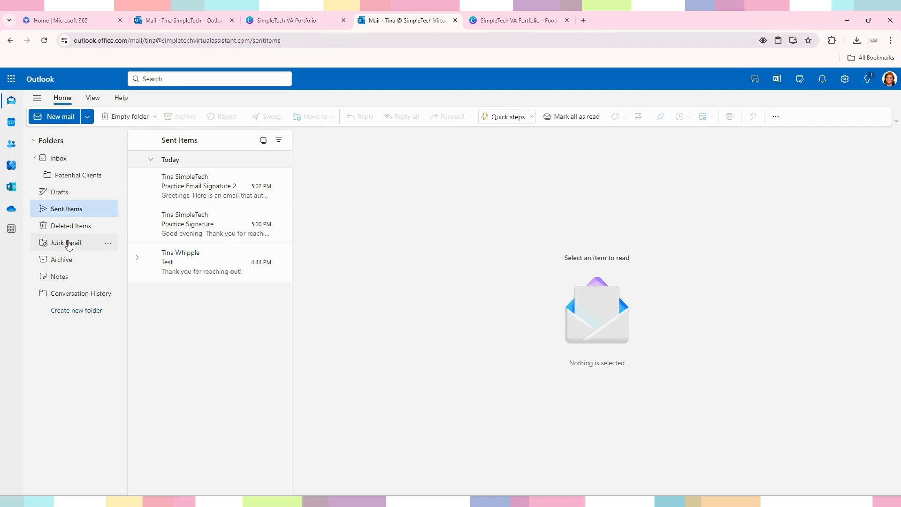
pyautogui.click(286, 263)
# Step: Compare the signatures in the sent Practice Signature and Practice Email Signature 2 messages
pyautogui.click(210, 234)
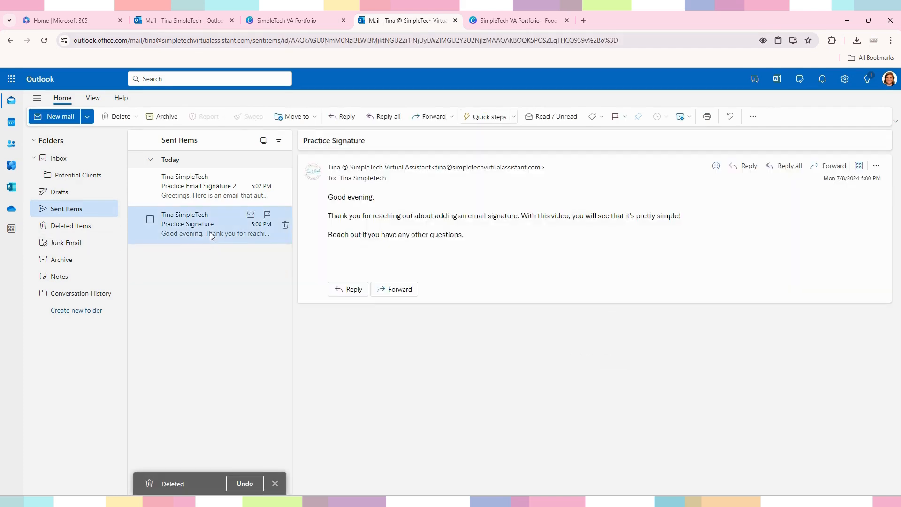
pyautogui.click(216, 198)
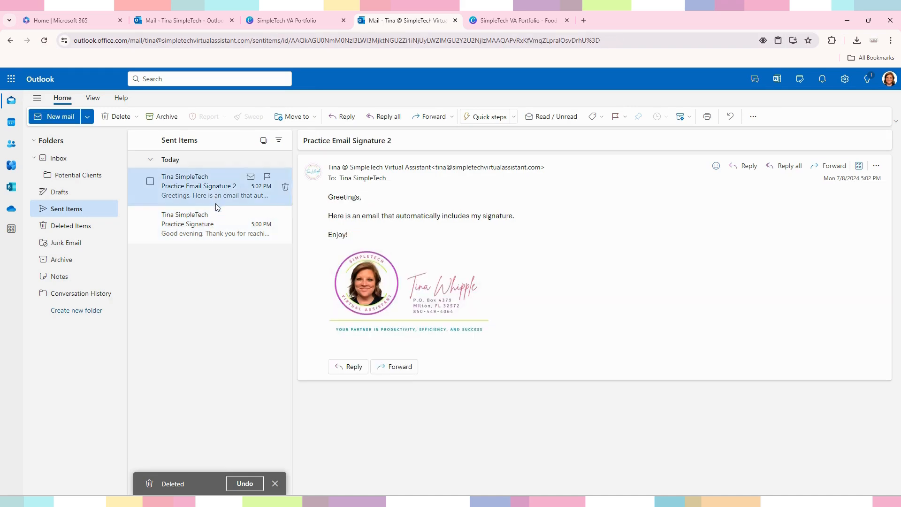
pyautogui.click(217, 233)
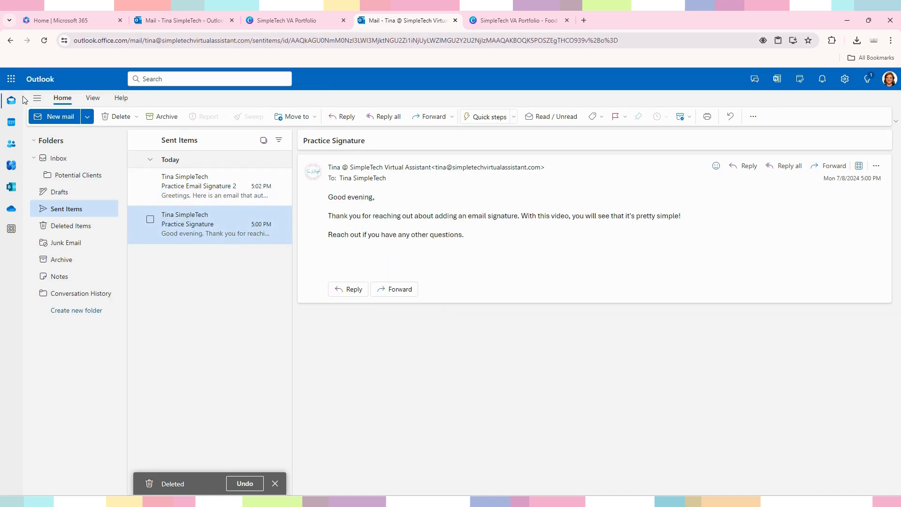
# Step: Start a new email from Sent Items and another from the Inbox to check for the automatic signature
pyautogui.click(47, 119)
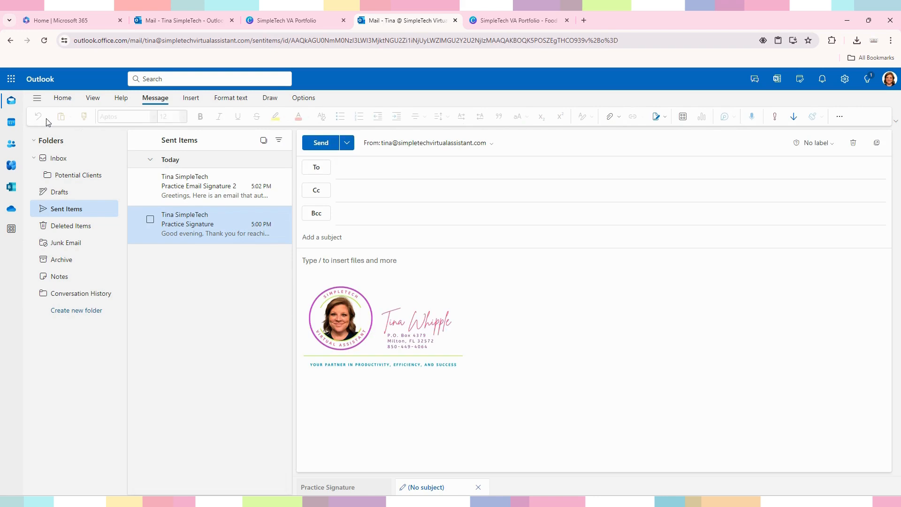
pyautogui.click(53, 159)
pyautogui.click(52, 117)
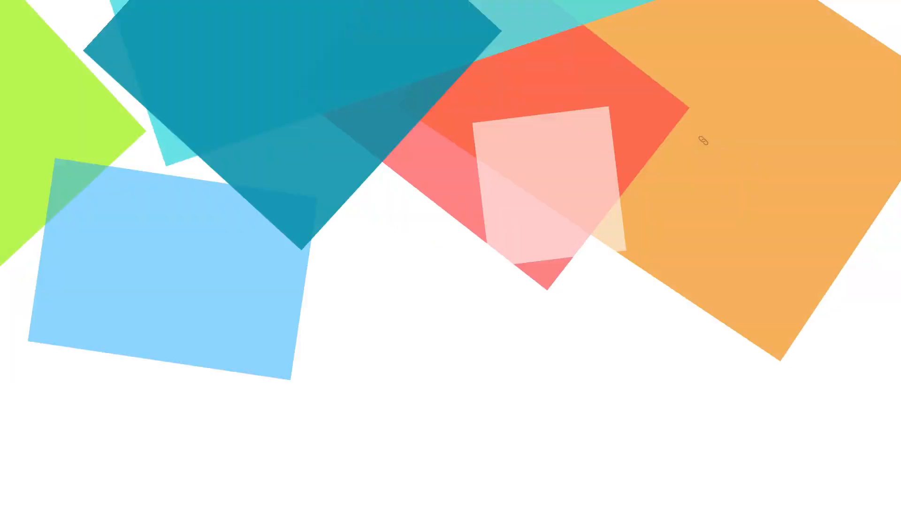